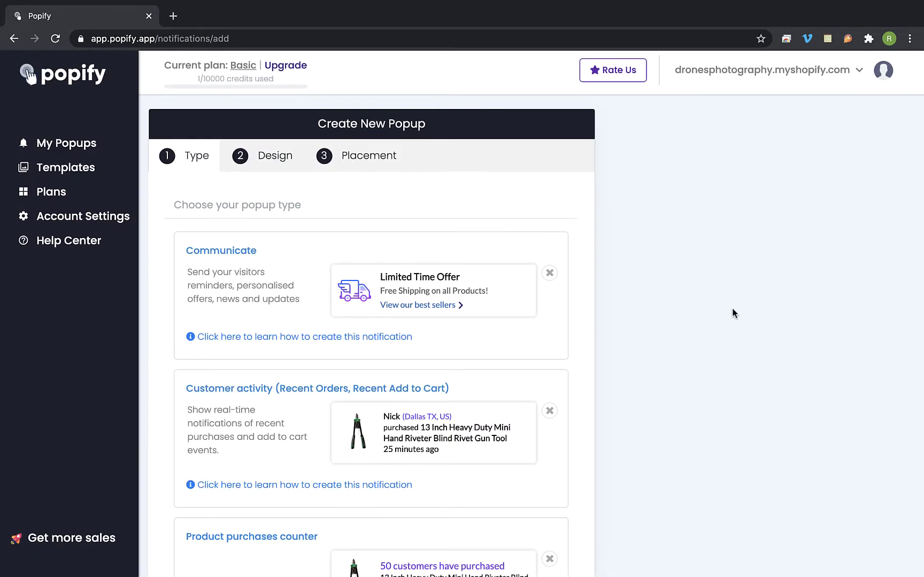
Step: Choose the Communicate popup type
scroll(732, 309, "down", 5)
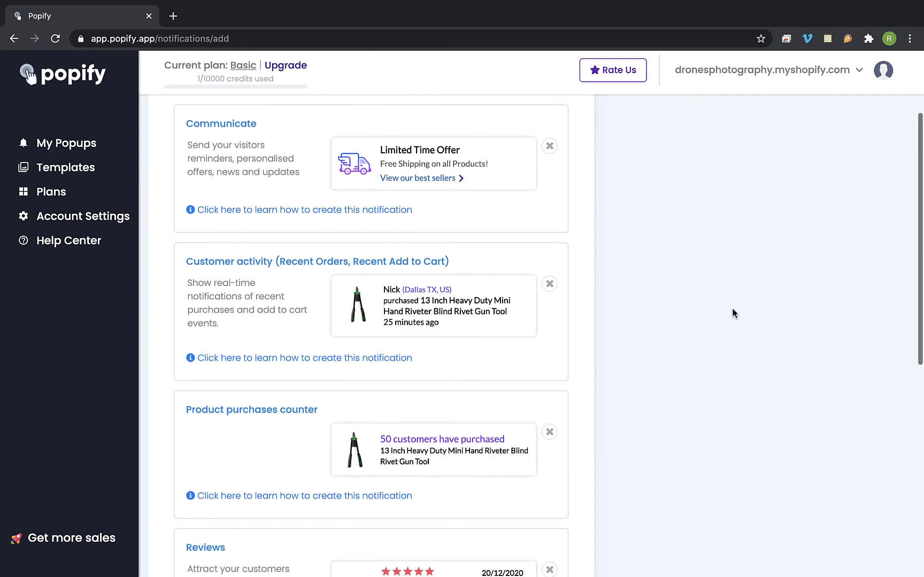
scroll(732, 313, "down", 4)
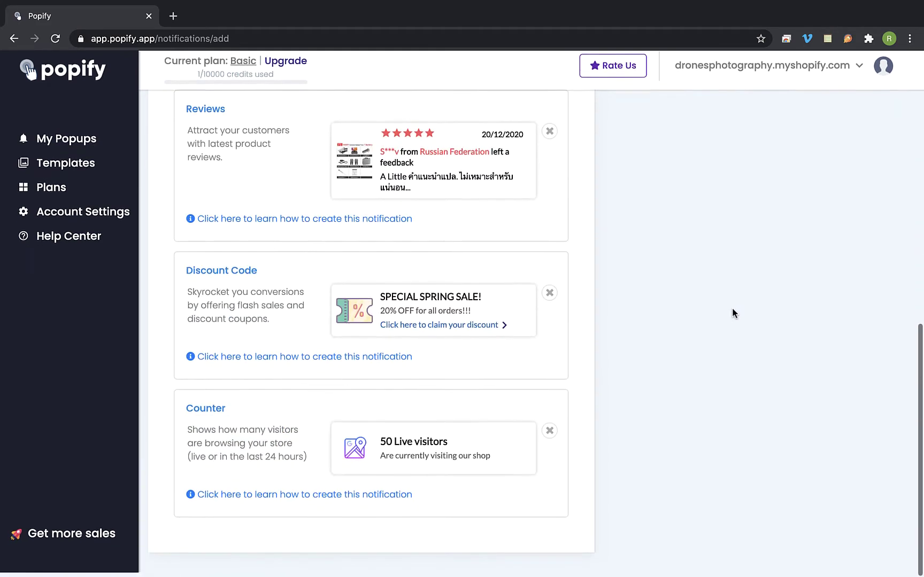
scroll(732, 314, "up", 2)
scroll(732, 313, "up", 7)
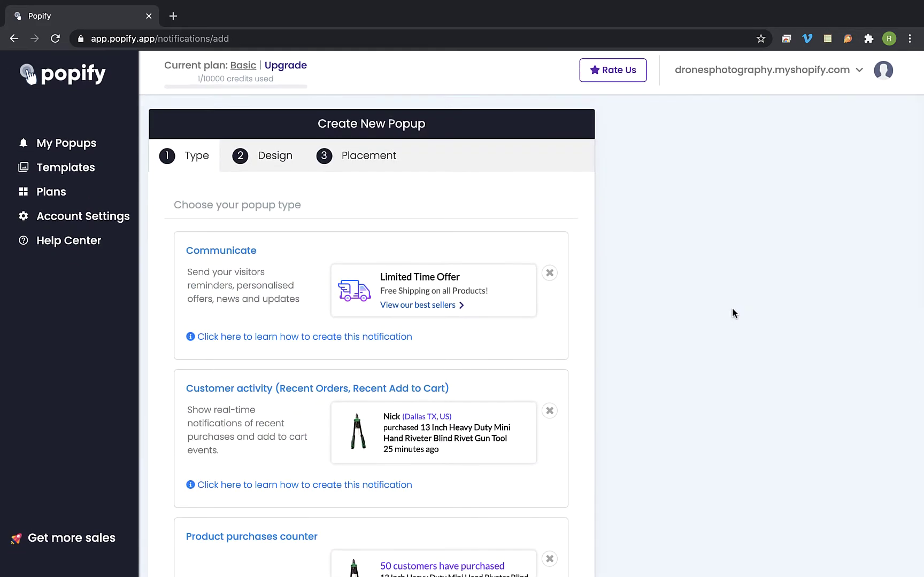
left_click(324, 306)
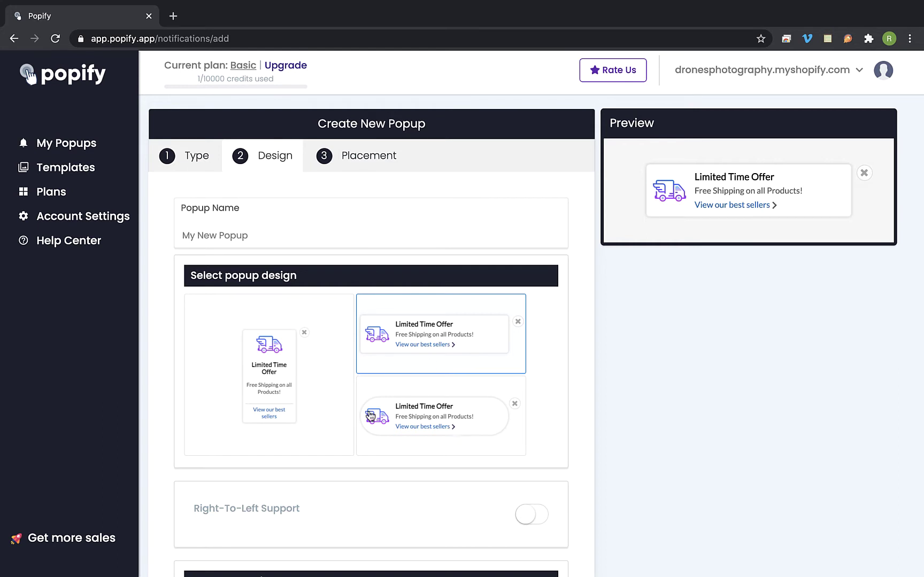
Step: Compare the pill, vertical and horizontal designs, then keep the horizontal rectangular layout
left_click(409, 412)
left_click(271, 386)
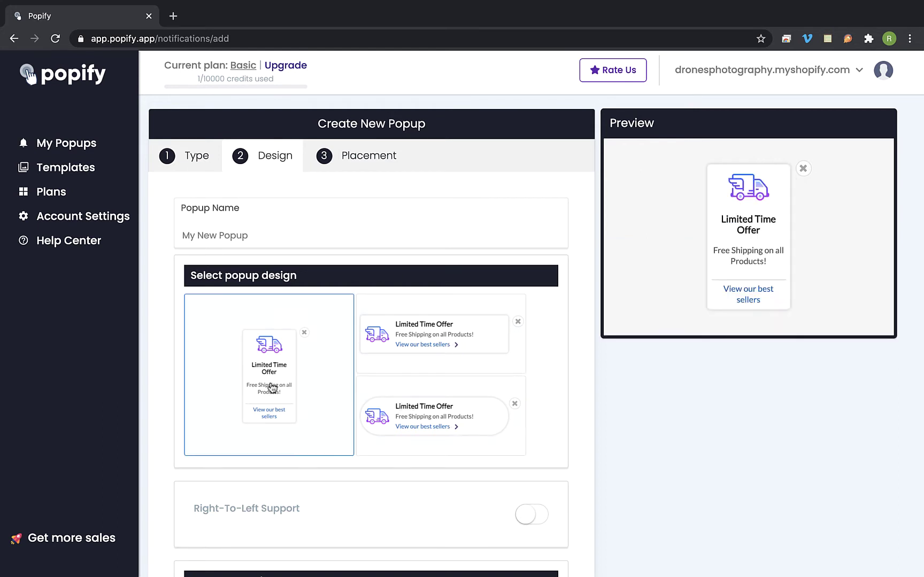
left_click(426, 345)
left_click(412, 403)
left_click(421, 342)
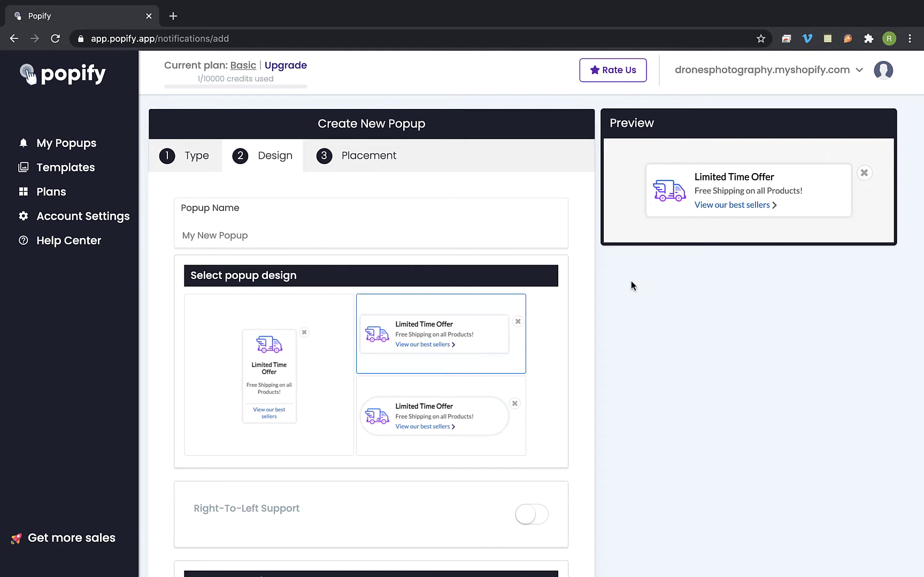
Step: Look over the Body and Link tabs, then retype the title as 'For Limited Time Only!'
scroll(599, 360, "down", 5)
scroll(599, 361, "down", 3)
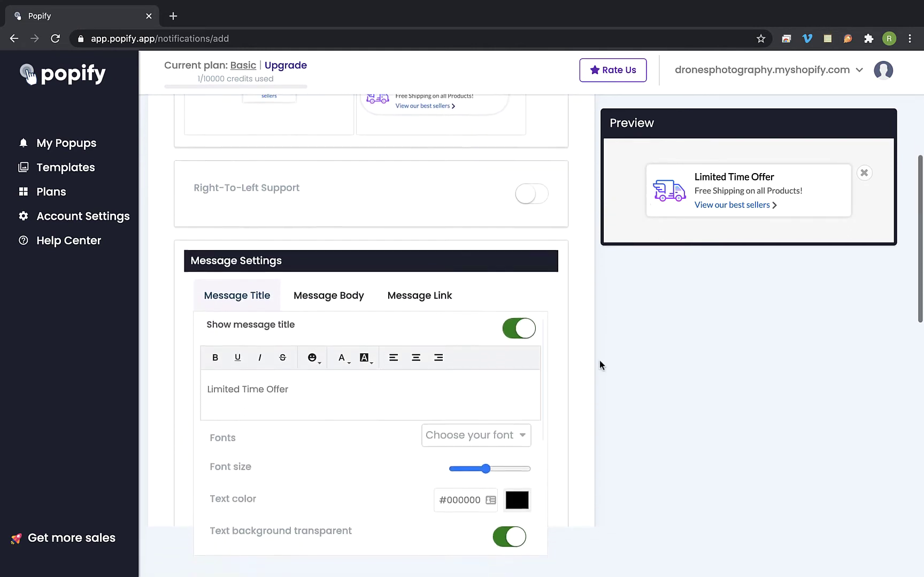
left_click(340, 230)
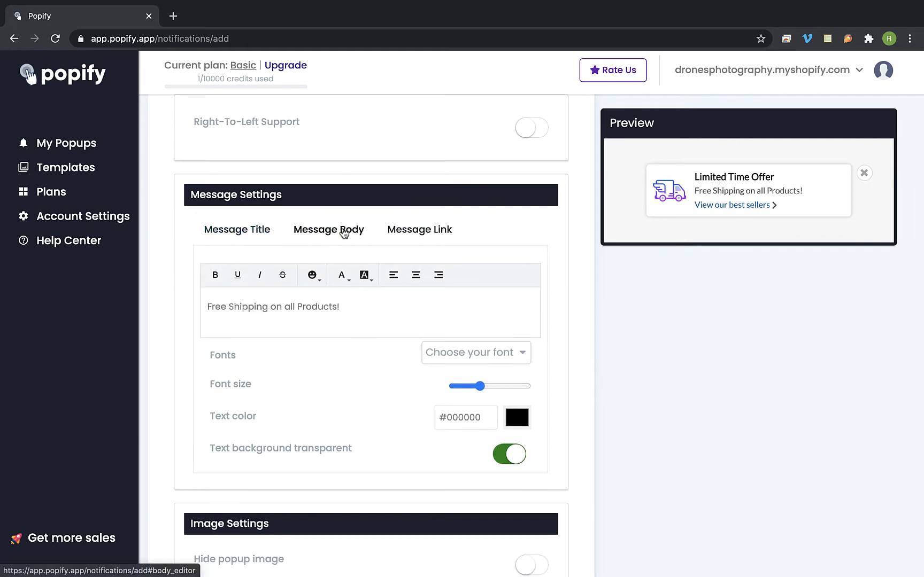
left_click(409, 229)
left_click(347, 231)
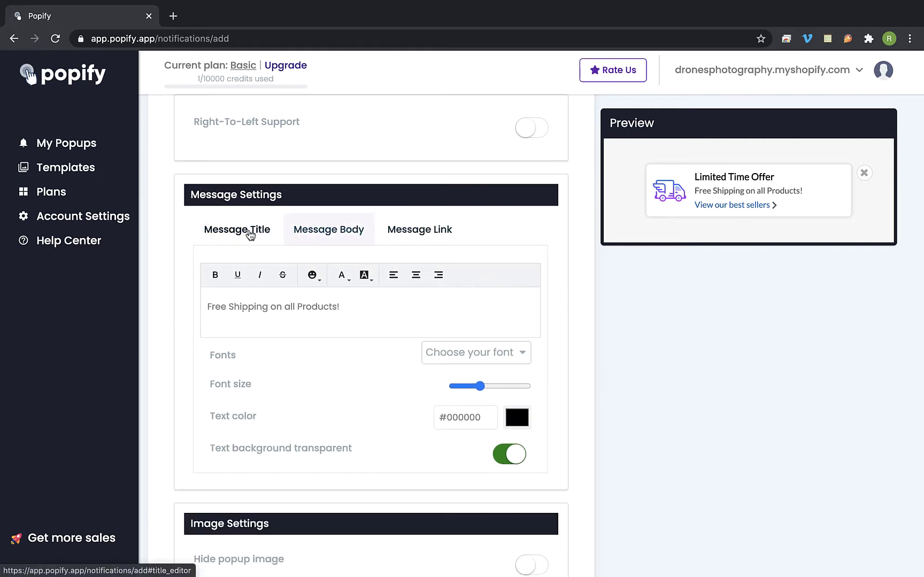
left_click(242, 229)
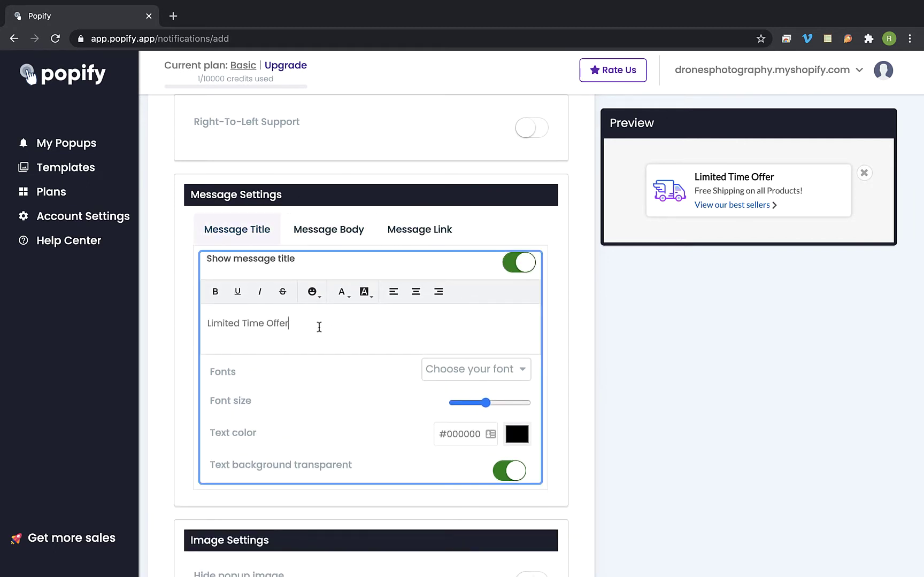
left_click_drag(317, 327, 146, 328)
type("For")
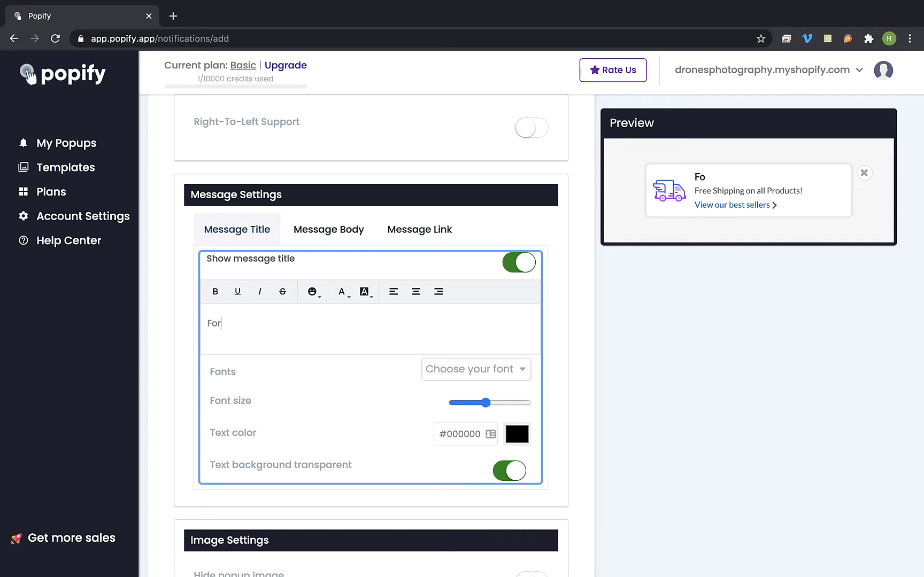
type(" Limited Time Only!")
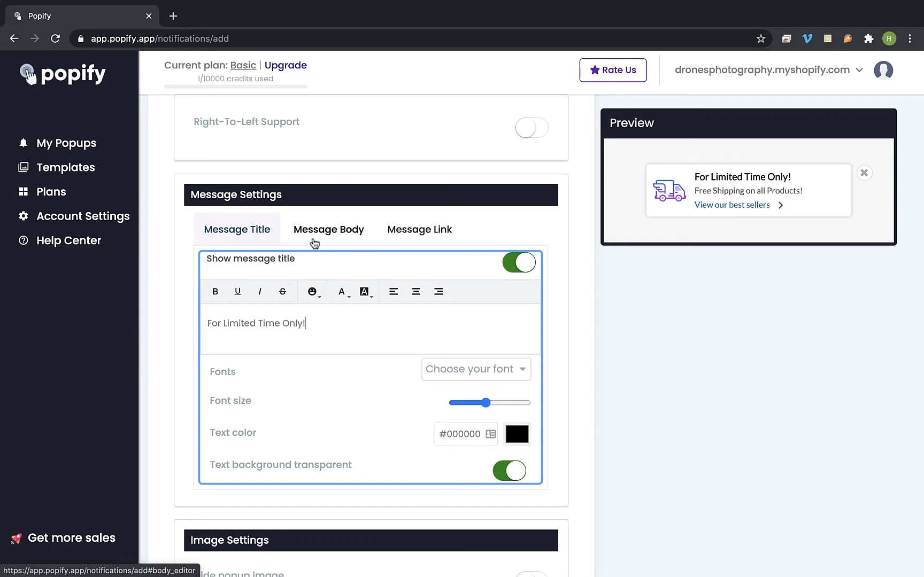
Step: Review the message body and the 'View our best sellers' link text, then return to the title
left_click(315, 239)
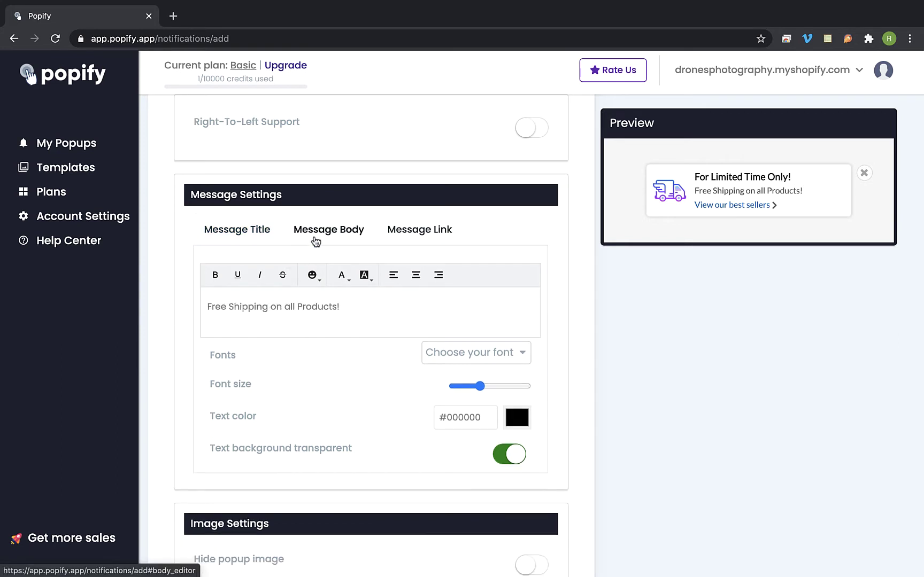
left_click(408, 236)
left_click_drag(311, 324, 218, 323)
left_click(356, 321)
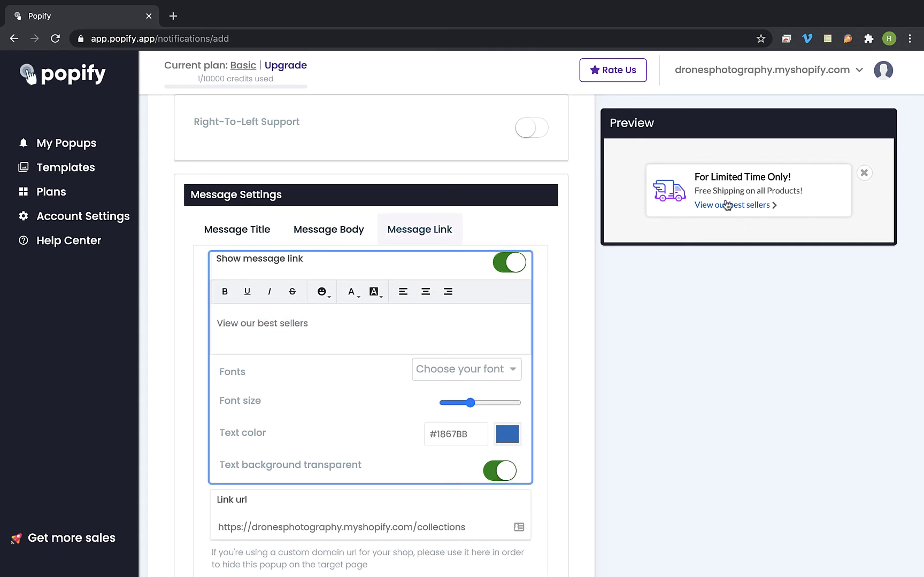
left_click(256, 234)
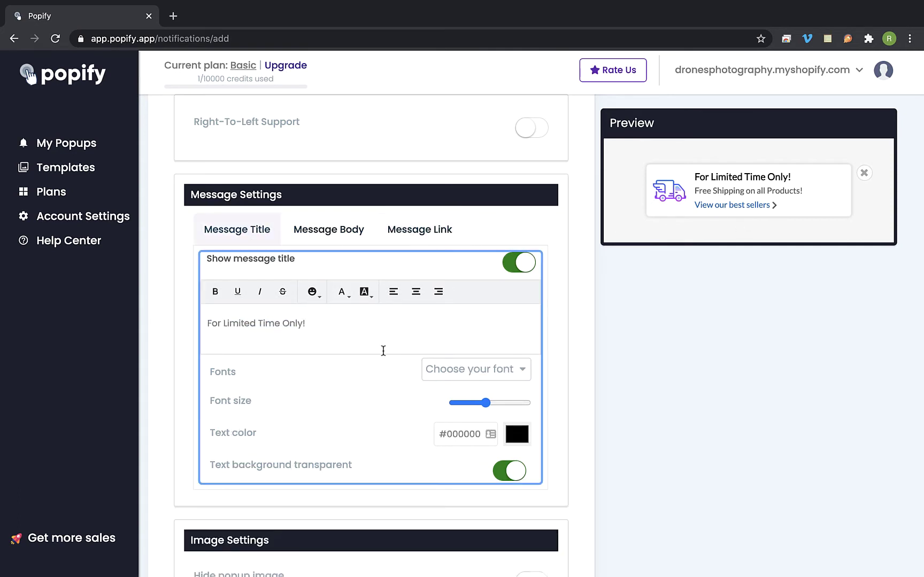
scroll(383, 351, "down", 3)
scroll(383, 351, "down", 3)
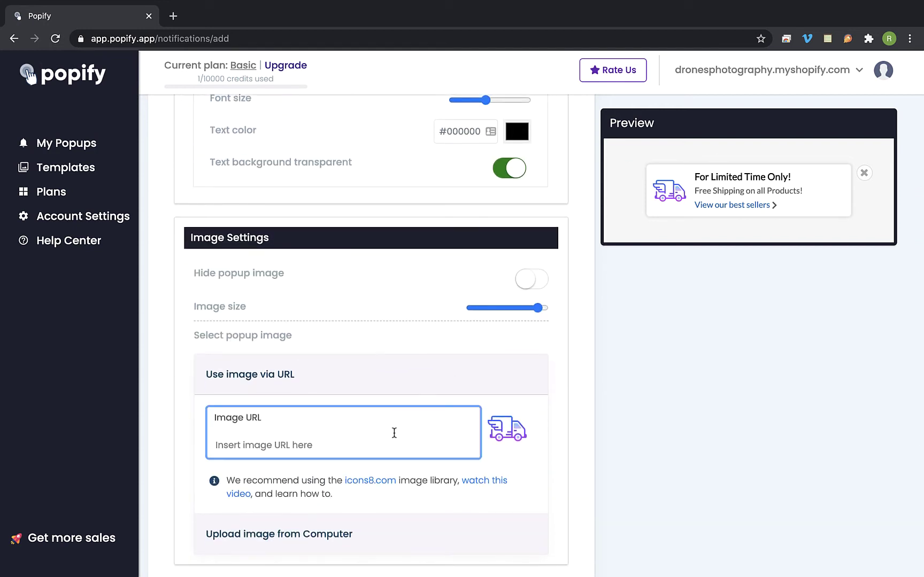
Step: Search the Icons8 library for 'shipping' icons in a new tab
left_click(362, 483)
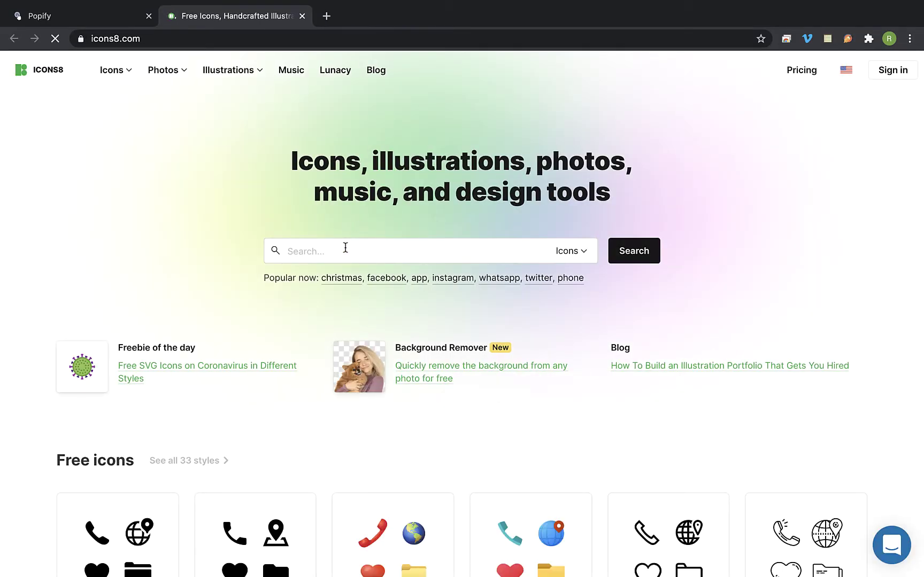
left_click(344, 250)
type("shipping")
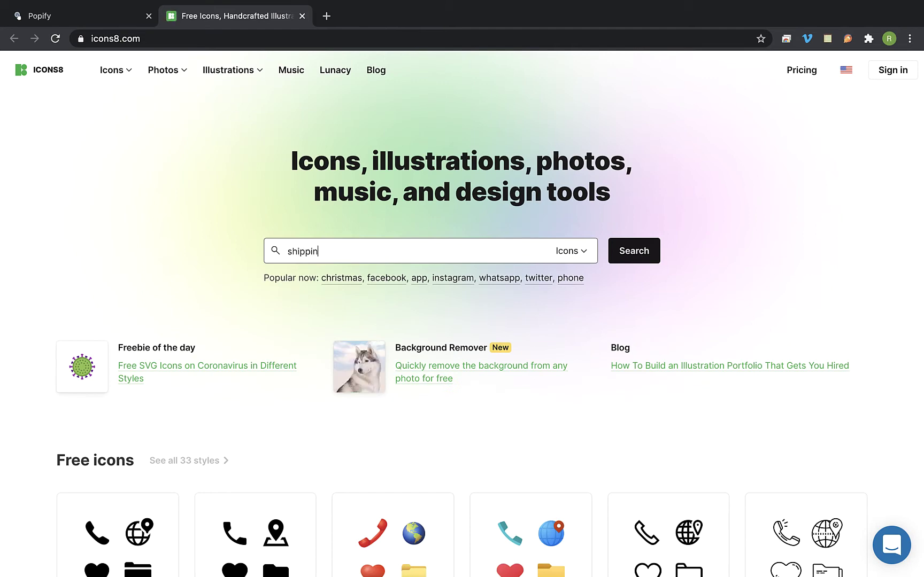
key("Return")
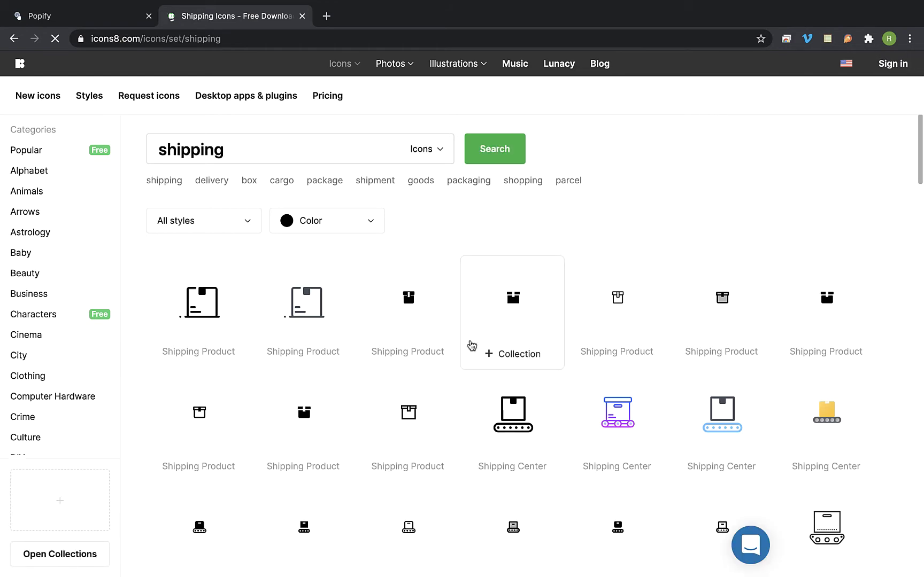
Step: Copy the image address of the blue parachute Drop Shipping icon
scroll(472, 345, "down", 2)
scroll(472, 344, "down", 10)
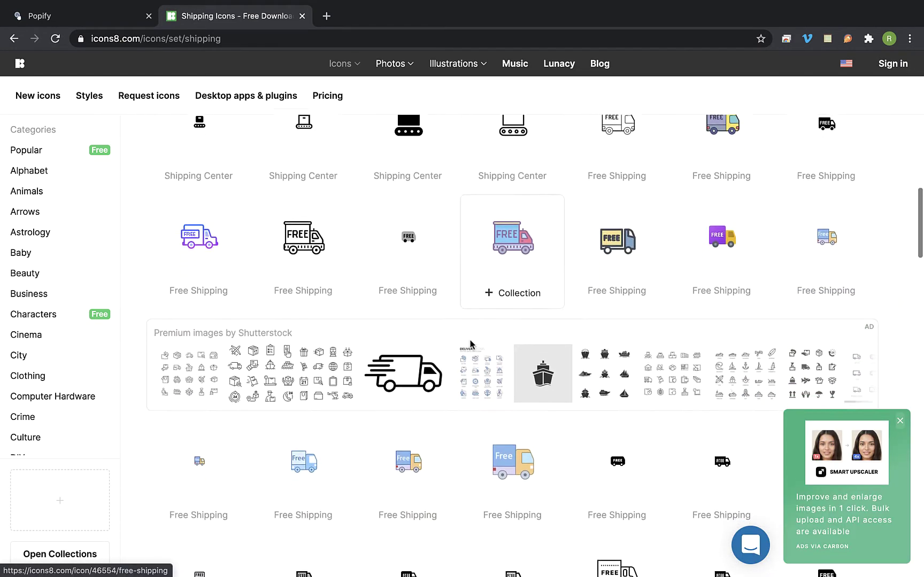
scroll(472, 345, "down", 5)
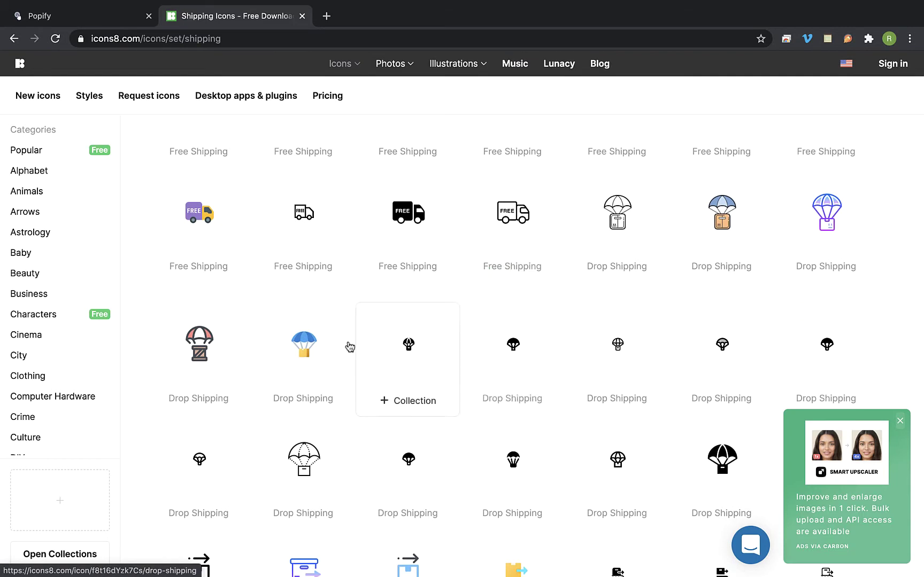
right_click(299, 352)
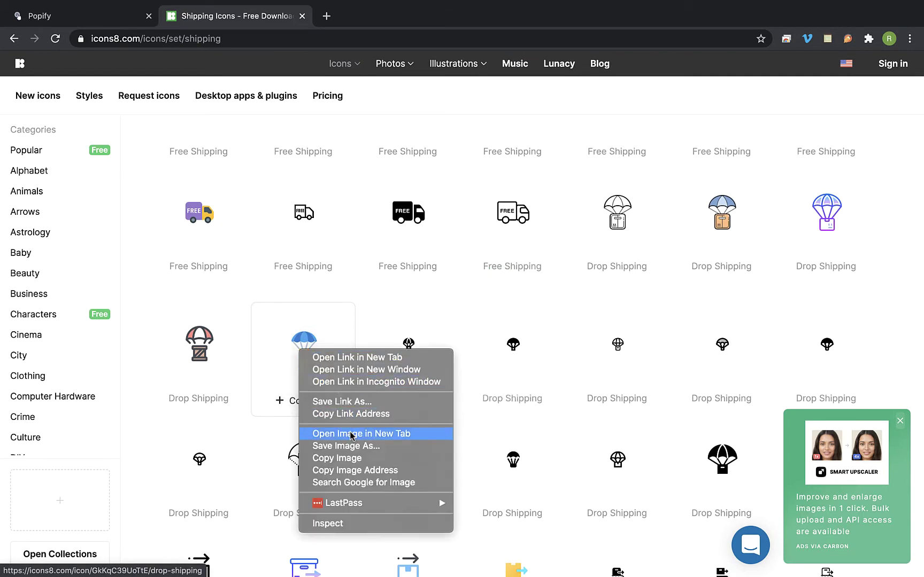
left_click(348, 475)
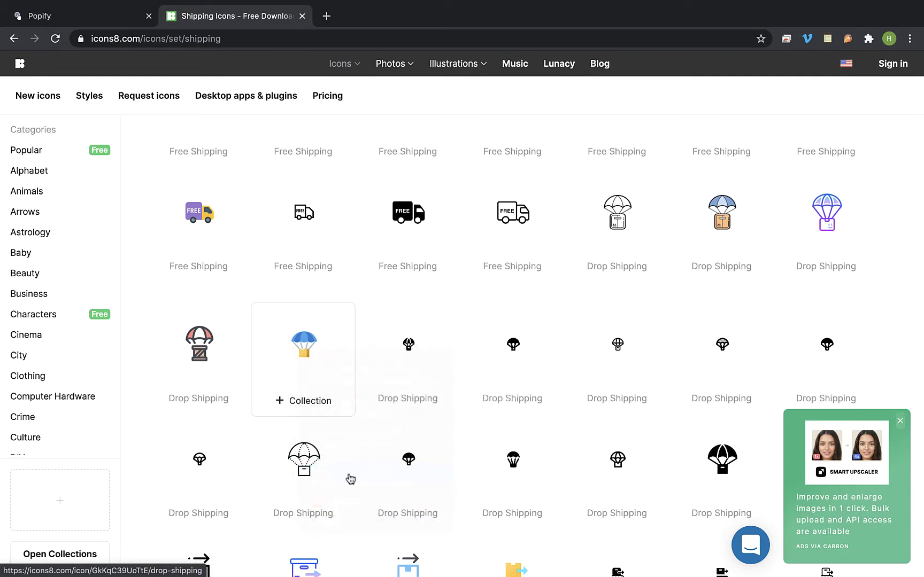
Step: Paste the parachute icon's address into Image URL and set the image size to maximum
left_click(116, 27)
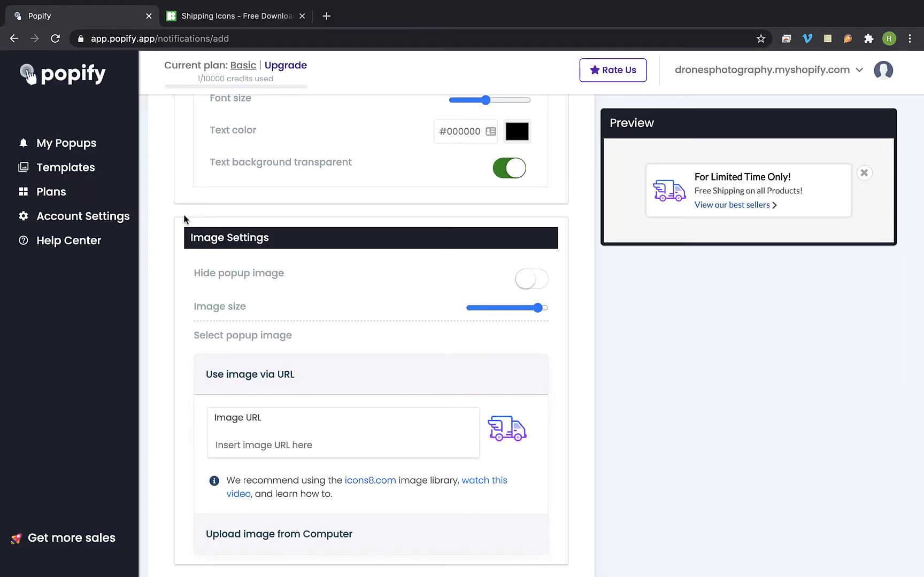
left_click(265, 425)
left_click(276, 438)
right_click(277, 438)
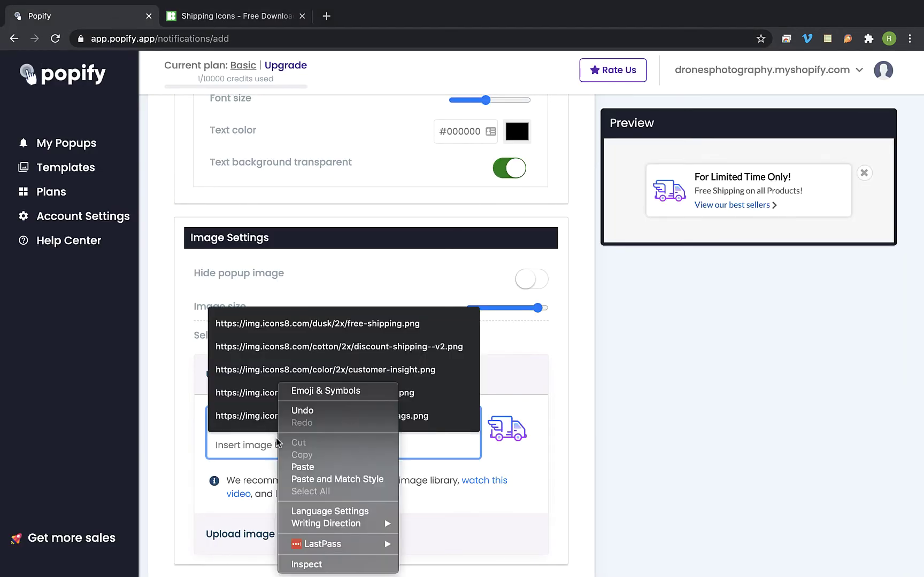
left_click(317, 478)
left_click(629, 413)
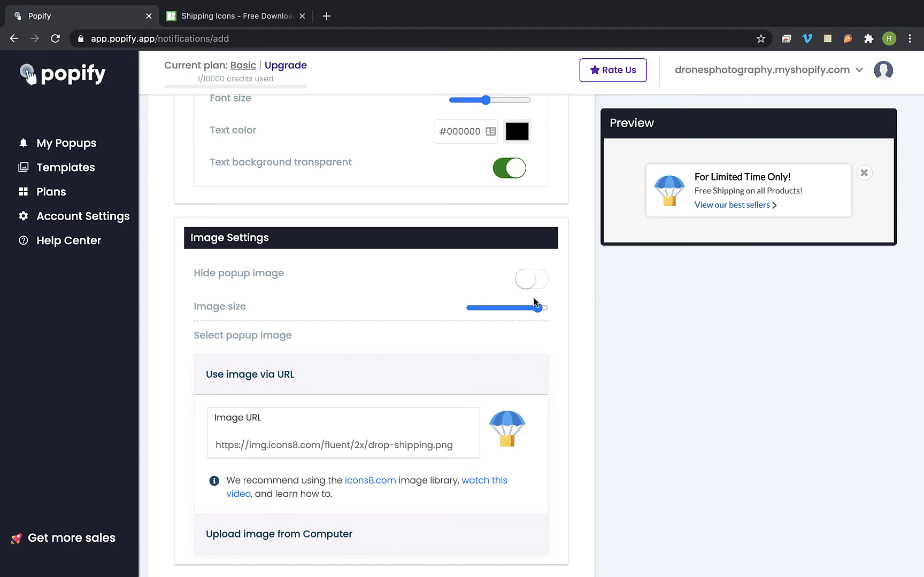
left_click_drag(538, 308, 562, 313)
scroll(561, 403, "down", 5)
Step: Compare the colour, pattern and custom upload background options, settling on Color background
scroll(561, 403, "down", 4)
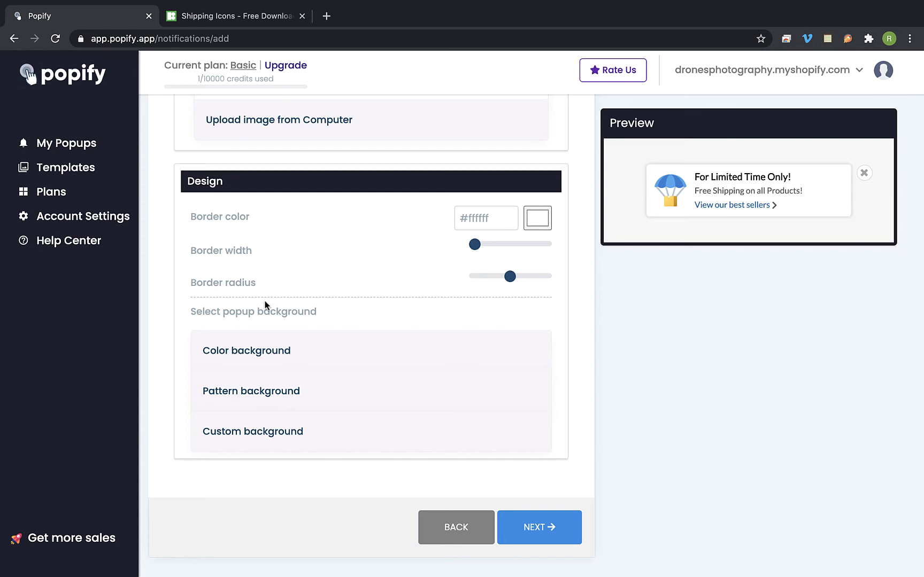
left_click(248, 352)
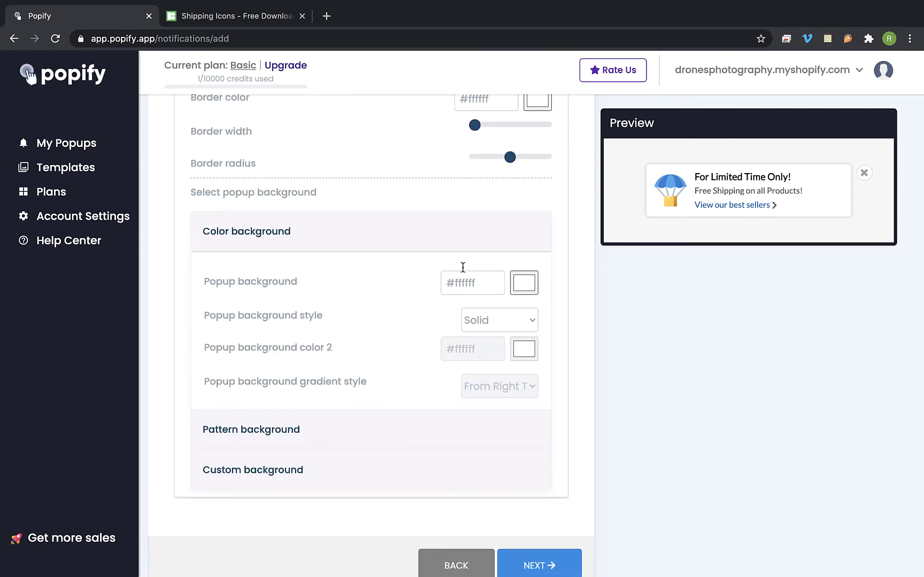
left_click(323, 424)
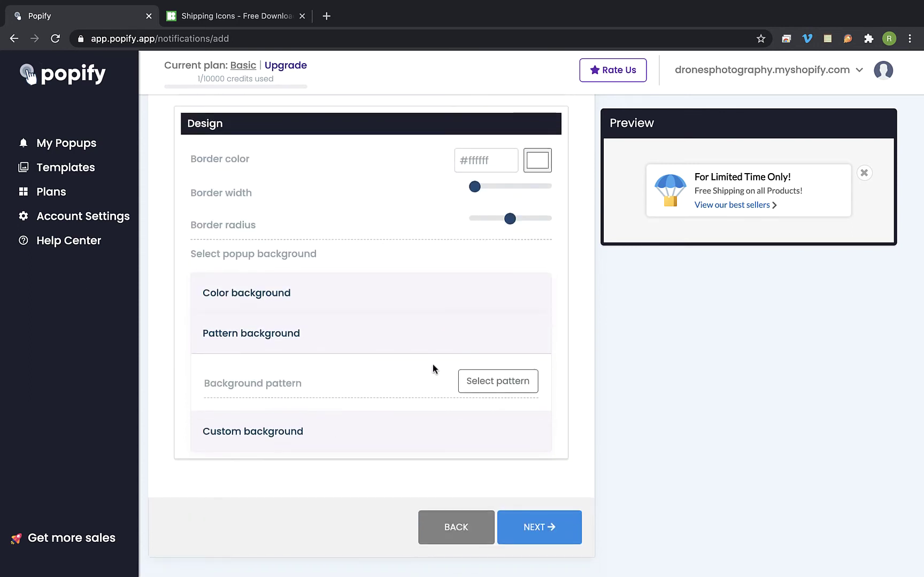
left_click(315, 426)
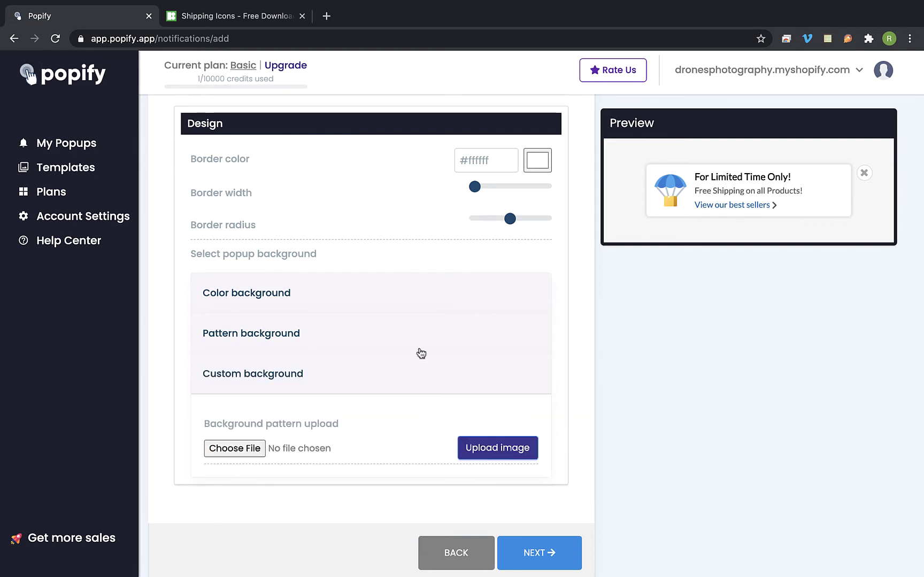
left_click(393, 303)
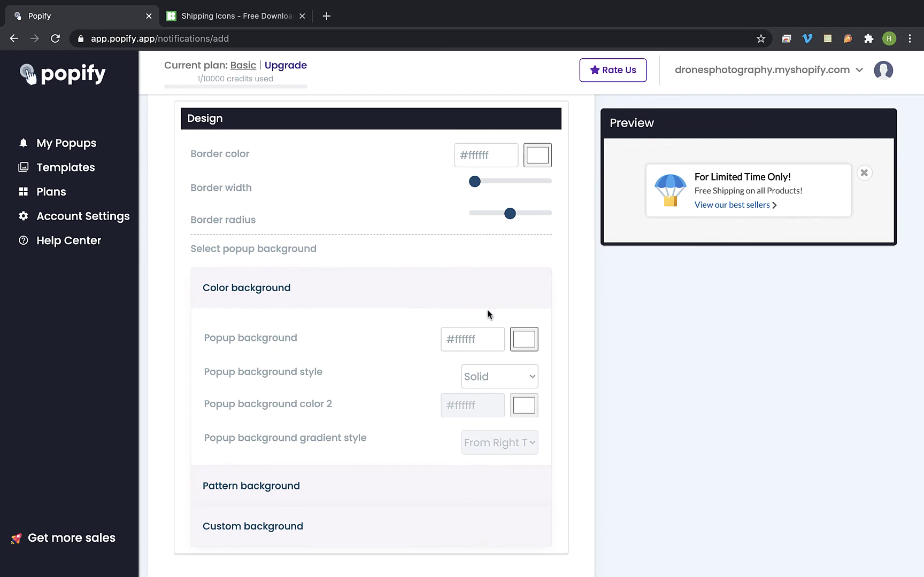
Step: Set the popup background colour to deep blue #243bae
left_click(523, 339)
left_click(573, 377)
left_click_drag(573, 378, 514, 364)
left_click_drag(583, 455, 595, 458)
mouse_move(588, 379)
left_mouse_down()
mouse_move(575, 375)
mouse_move(603, 375)
left_mouse_up()
left_click_drag(596, 457, 598, 456)
left_click_drag(603, 376, 627, 381)
left_click(688, 307)
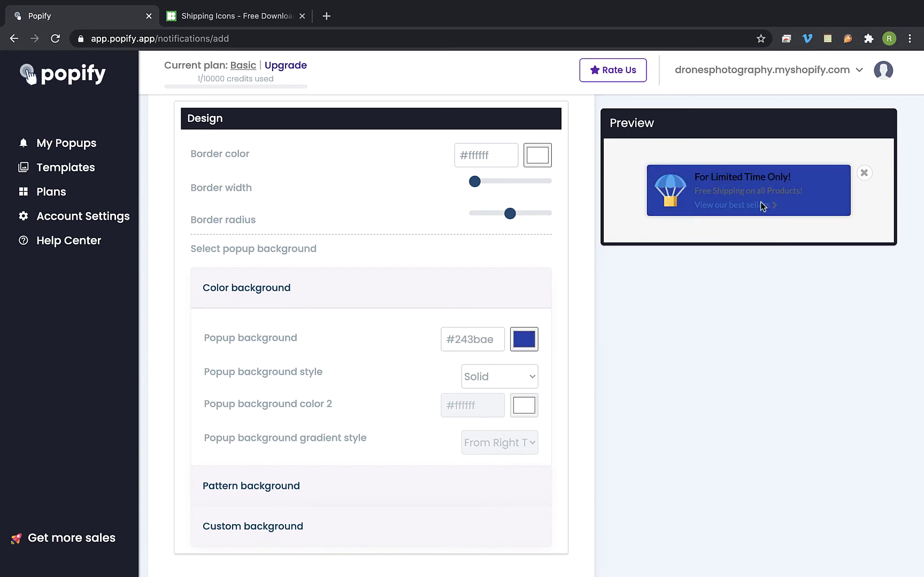
scroll(497, 223, "up", 15)
Step: Set the message title and body text colour to white #ffffff
scroll(349, 378, "down", 4)
left_click(524, 401)
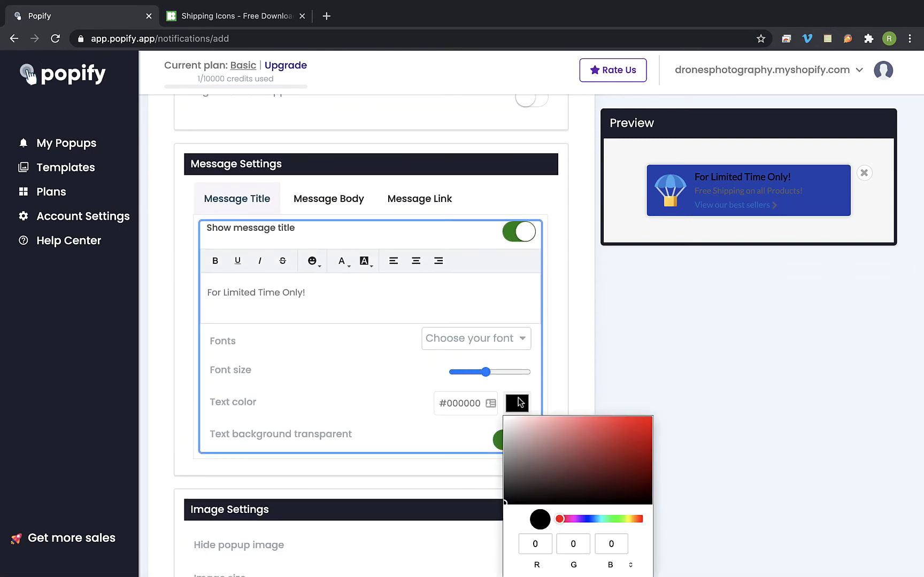
left_click_drag(536, 428, 453, 403)
left_click(589, 370)
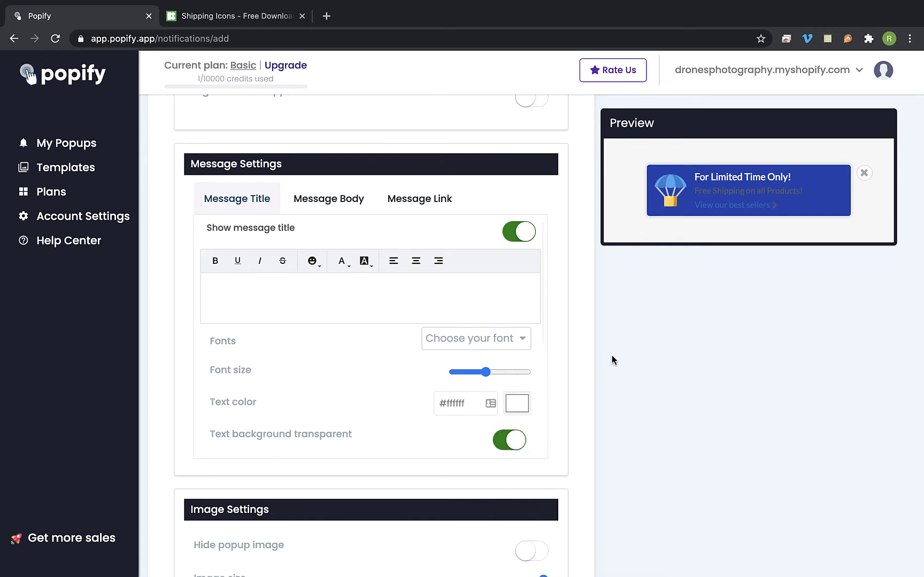
left_click(329, 199)
left_click(519, 394)
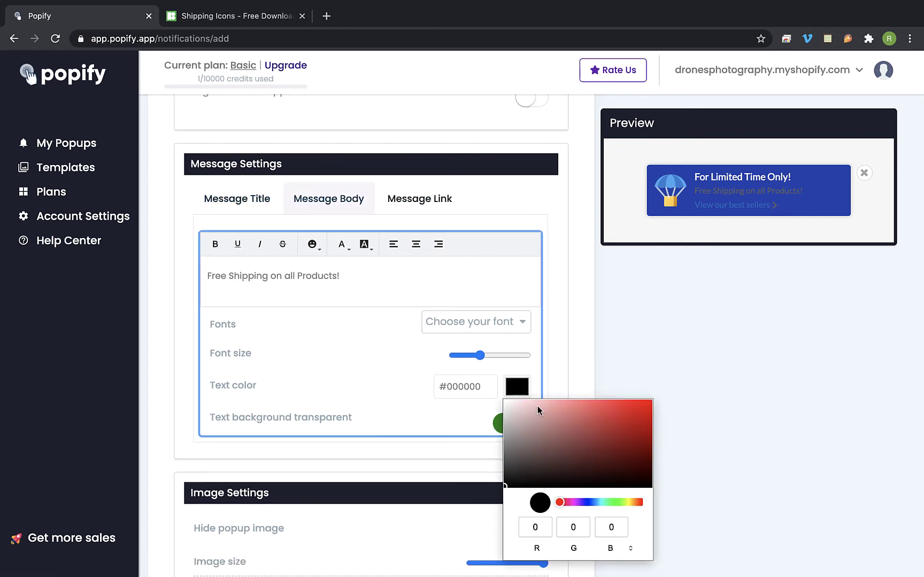
left_click_drag(540, 421, 505, 402)
left_click(611, 361)
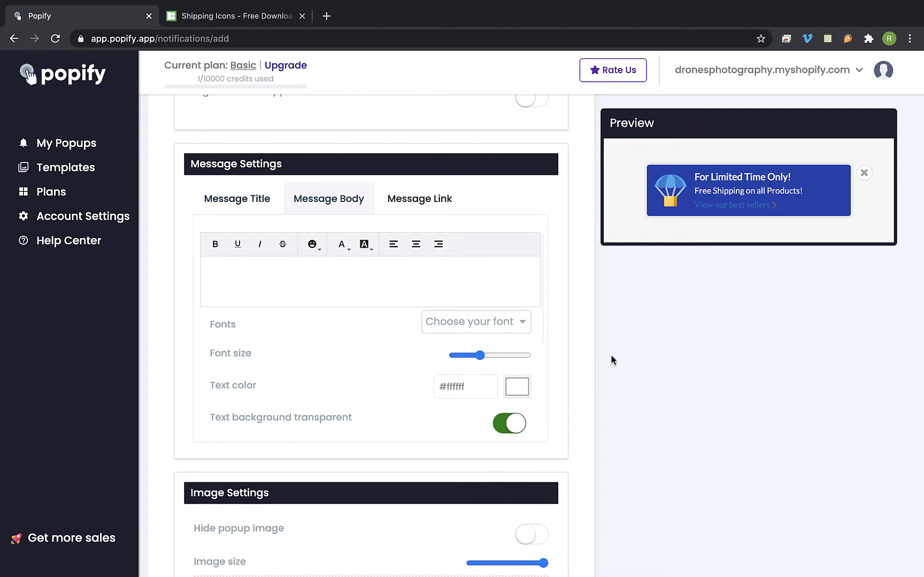
Step: Make the link text white and larger, then review the title and link settings
left_click(412, 198)
left_click(508, 403)
left_click_drag(536, 440, 495, 419)
left_click(667, 390)
left_click_drag(470, 372, 495, 374)
left_click(262, 200)
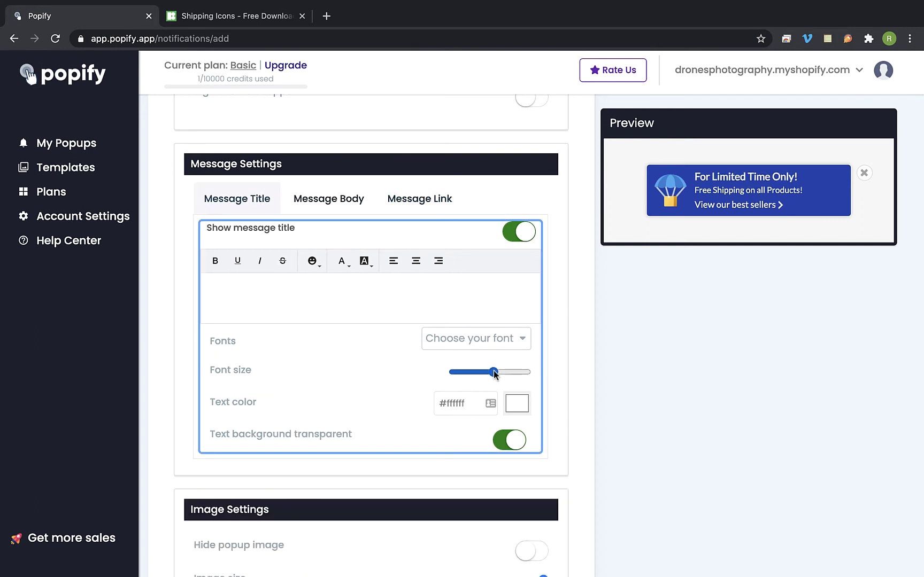
left_click(420, 199)
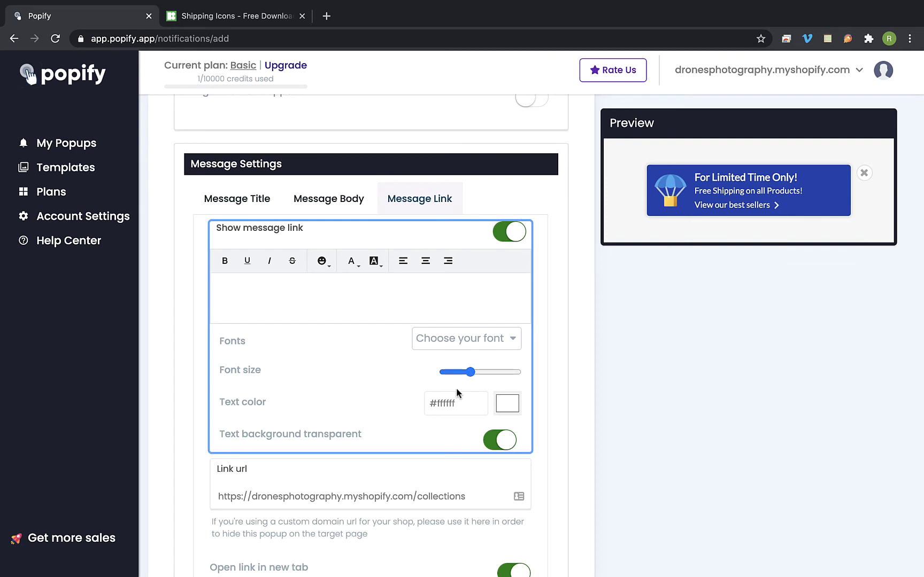
Step: Increase the popup's border width and border radius
scroll(457, 392, "down", 9)
scroll(457, 394, "down", 7)
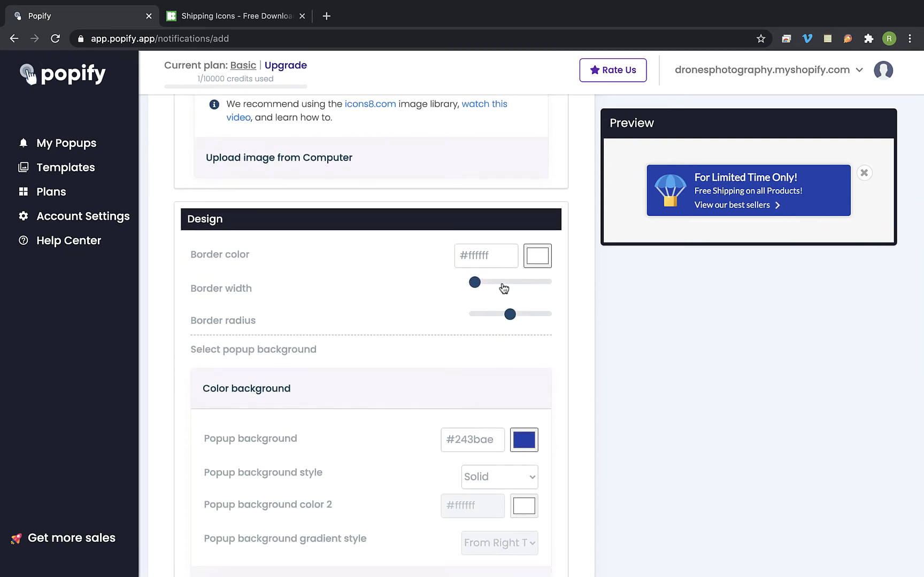
mouse_move(501, 283)
left_mouse_down()
mouse_move(524, 283)
mouse_move(503, 283)
left_mouse_up()
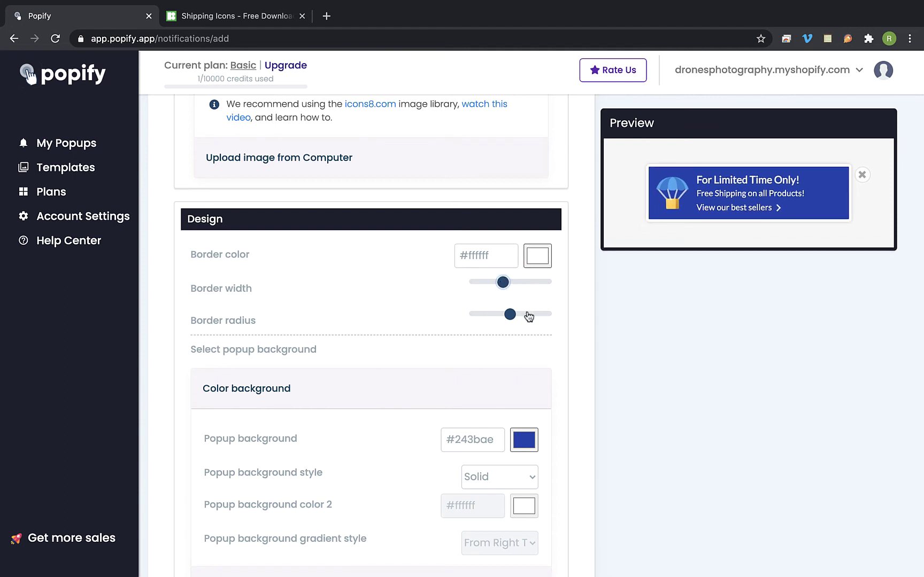
left_click(527, 314)
Step: Set the border colour to light grey #c1bebe
left_click(537, 255)
left_click(632, 288)
left_click_drag(632, 287, 526, 290)
left_click(726, 319)
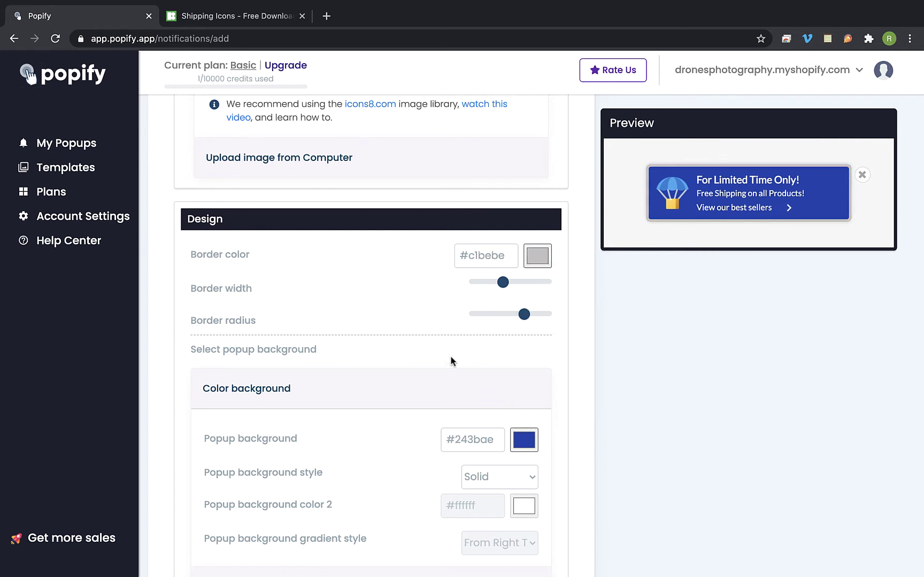
scroll(450, 361, "down", 4)
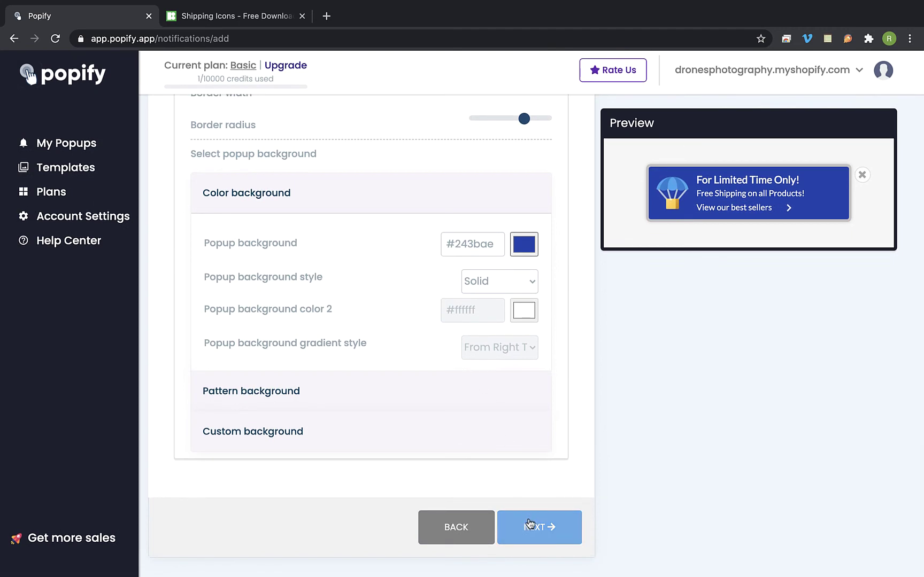
Step: Keep the popup position at Bottom left in the placement settings
left_click(530, 526)
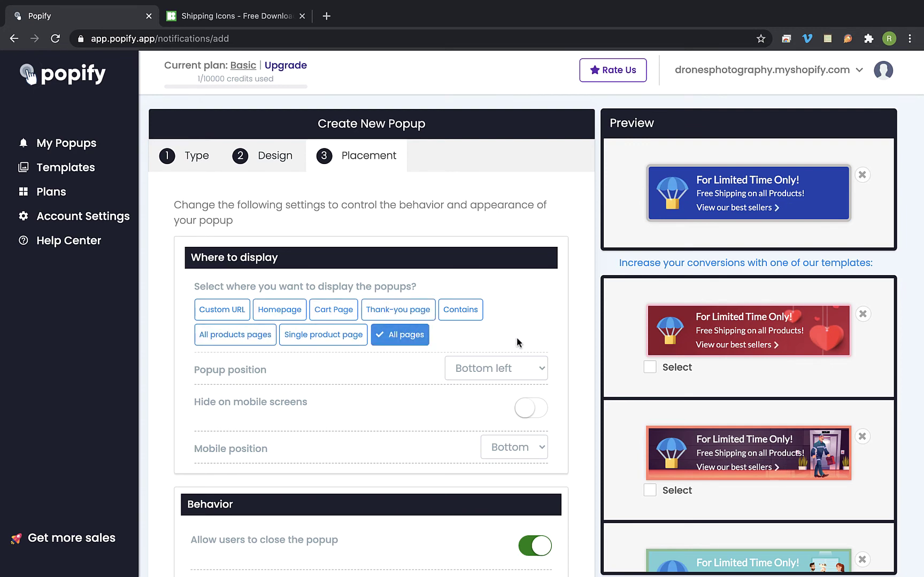
scroll(516, 343, "down", 2)
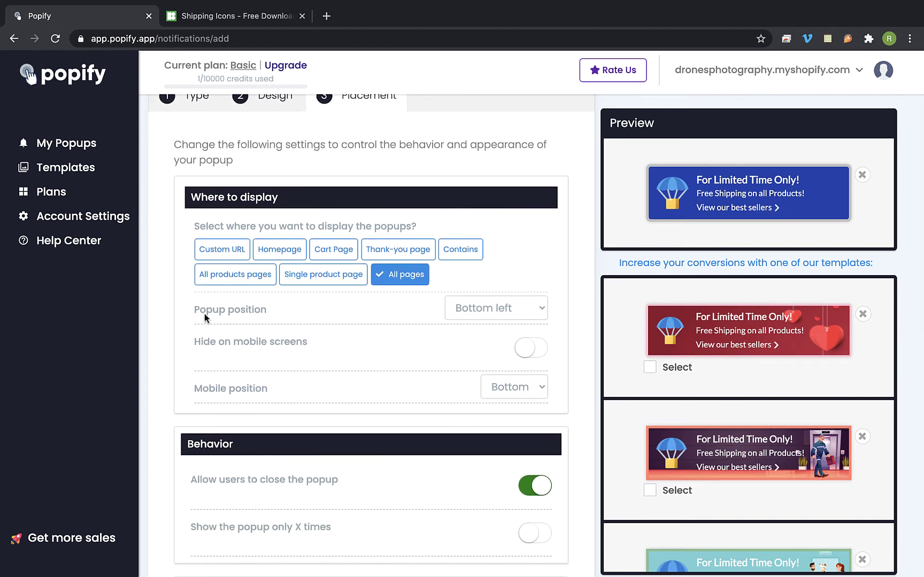
left_click(493, 313)
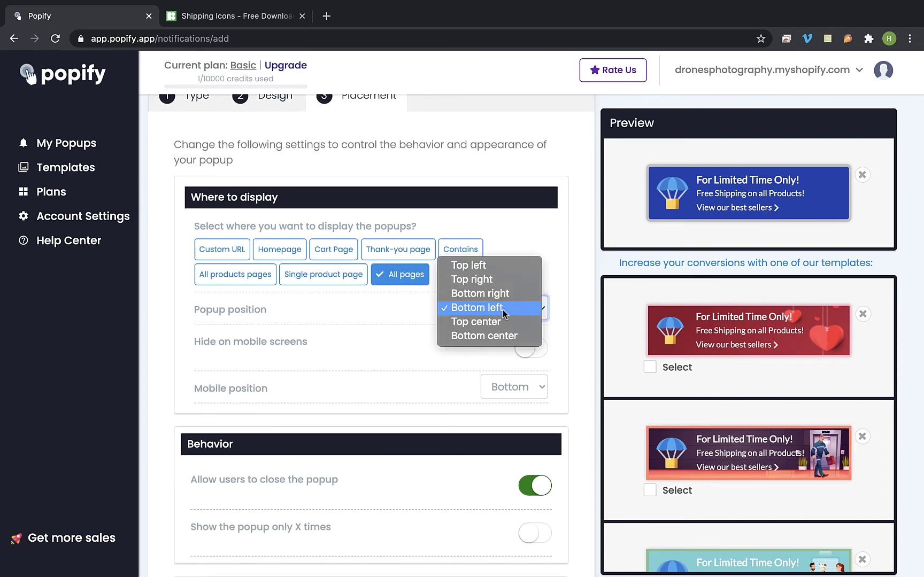
left_click(473, 309)
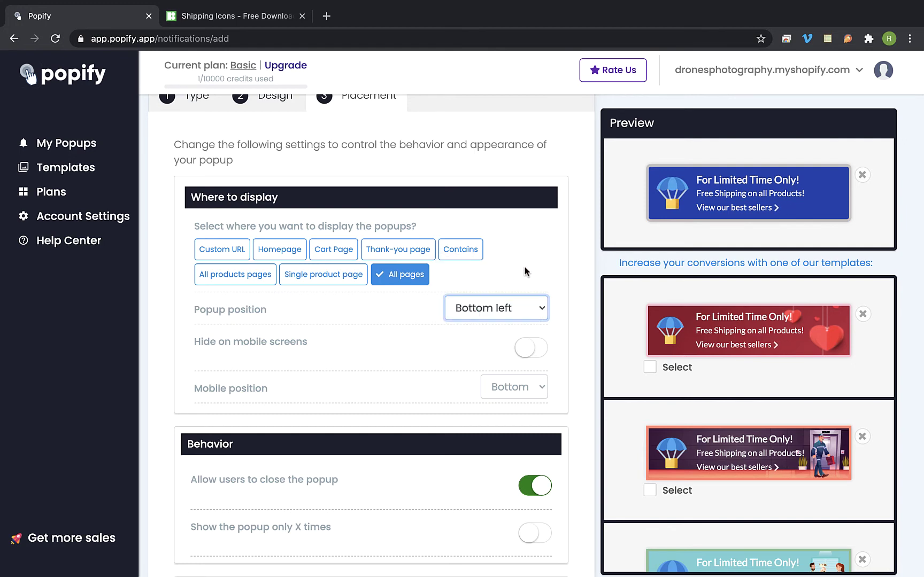
Step: Launch the parachute popup and open the storefront in a new tab
scroll(423, 354, "down", 5)
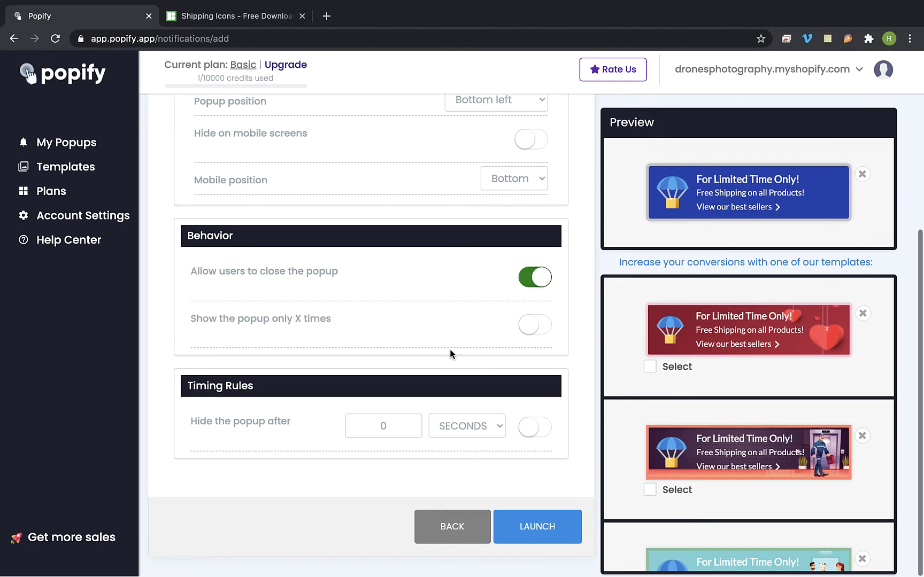
left_click(525, 526)
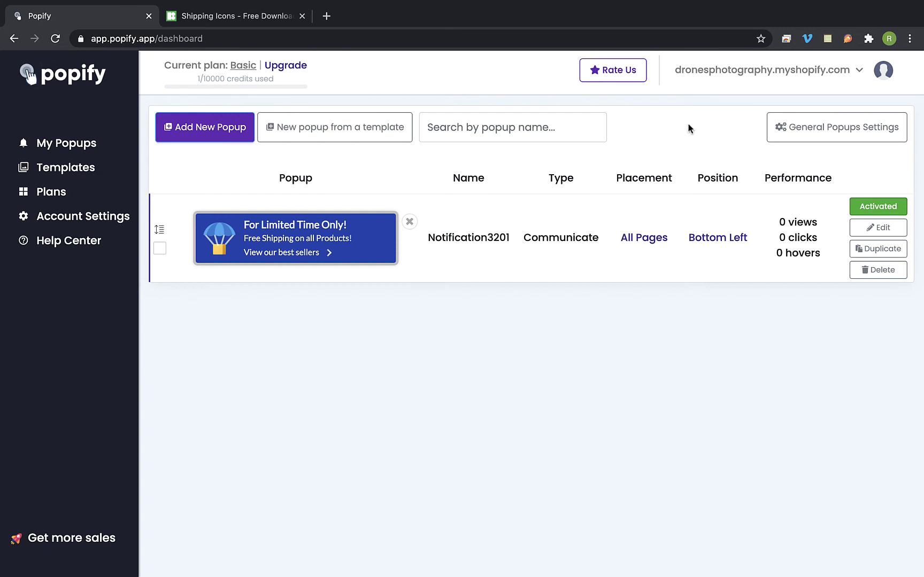
left_click(732, 73)
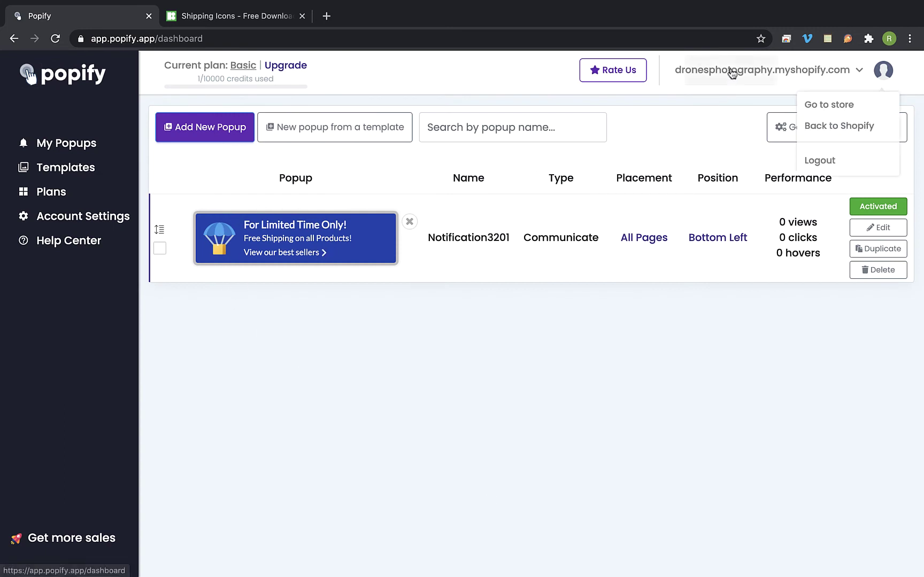
left_click(831, 107)
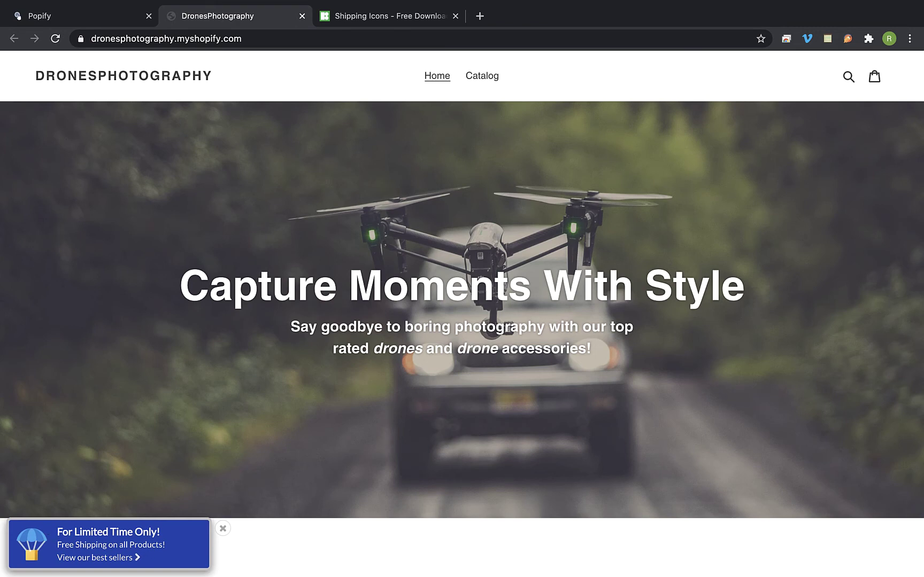
Step: Return from the storefront to the Popify dashboard after seeing the popup bottom left
key("ctrl+shift+Tab")
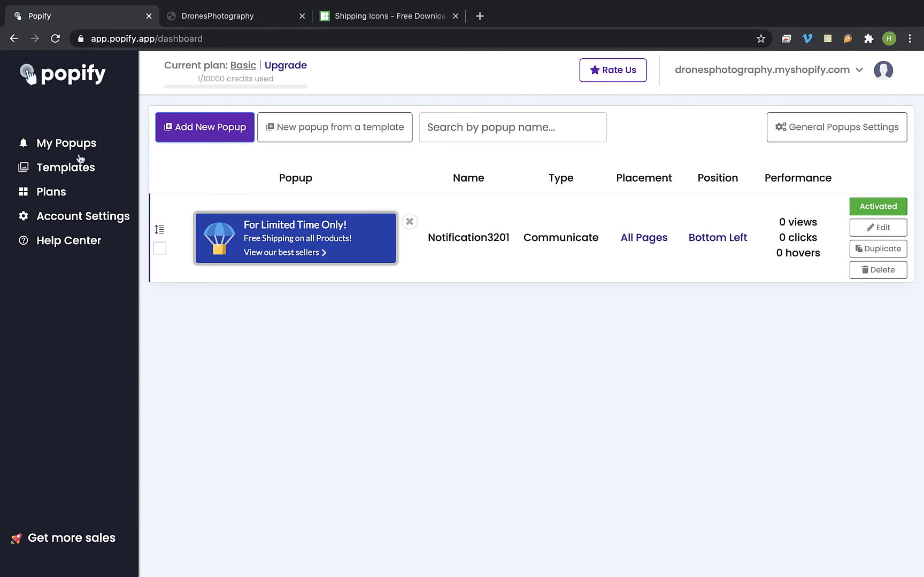
Step: Open Templates and scroll the Holidays & Special Events grid down to New Year's Eve
left_click(63, 168)
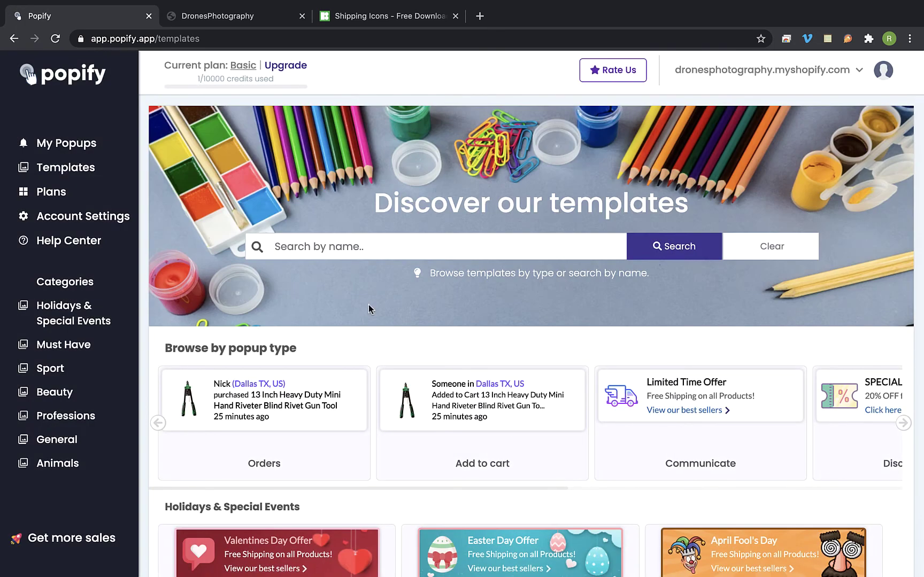
scroll(369, 309, "down", 5)
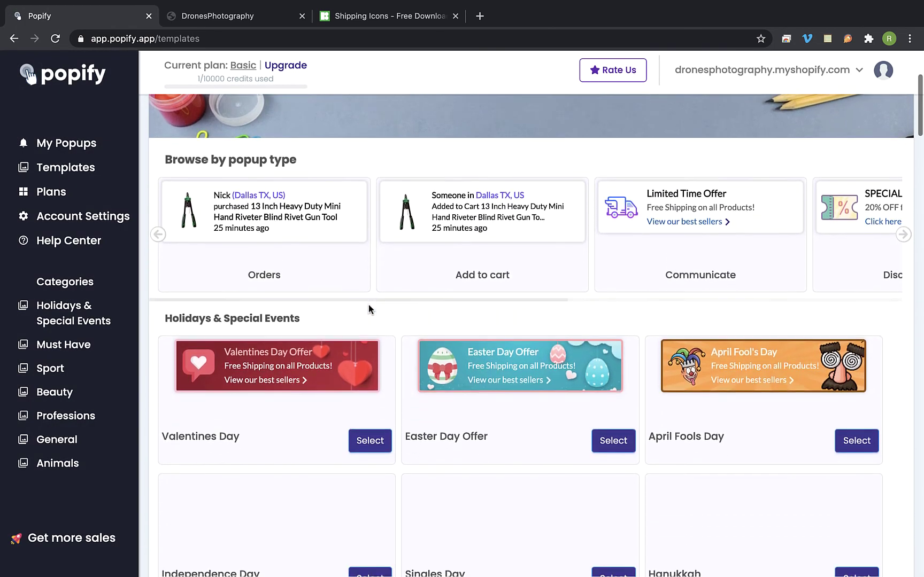
scroll(368, 304, "down", 2)
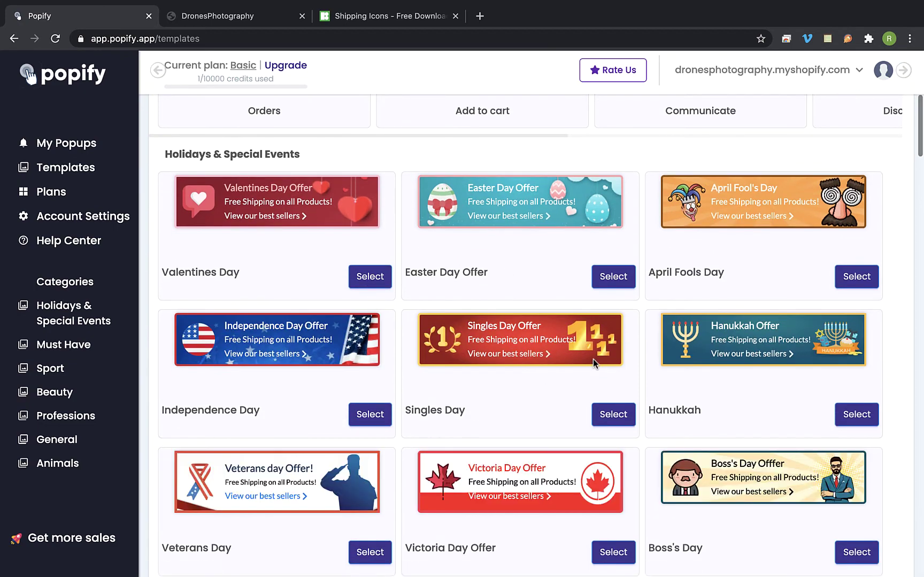
scroll(592, 360, "down", 3)
scroll(594, 364, "down", 6)
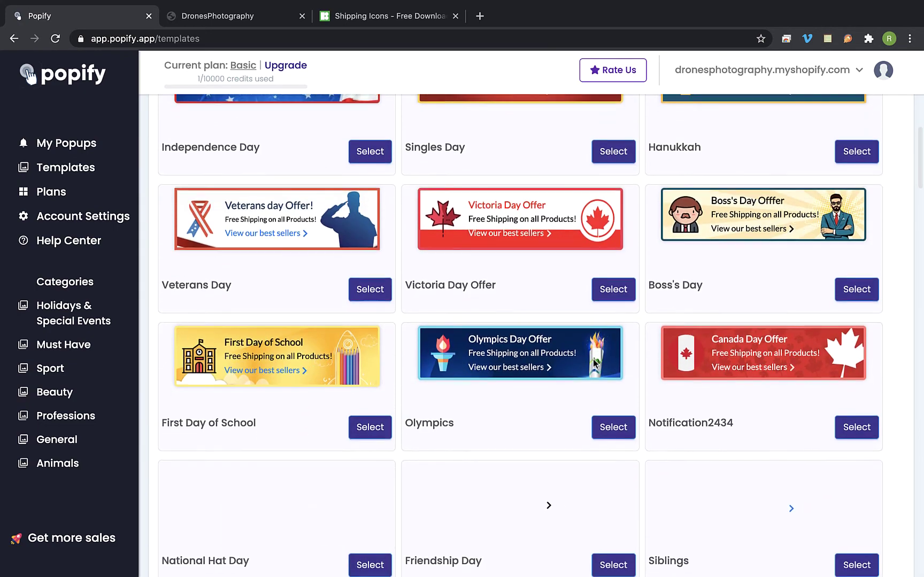
scroll(594, 365, "down", 3)
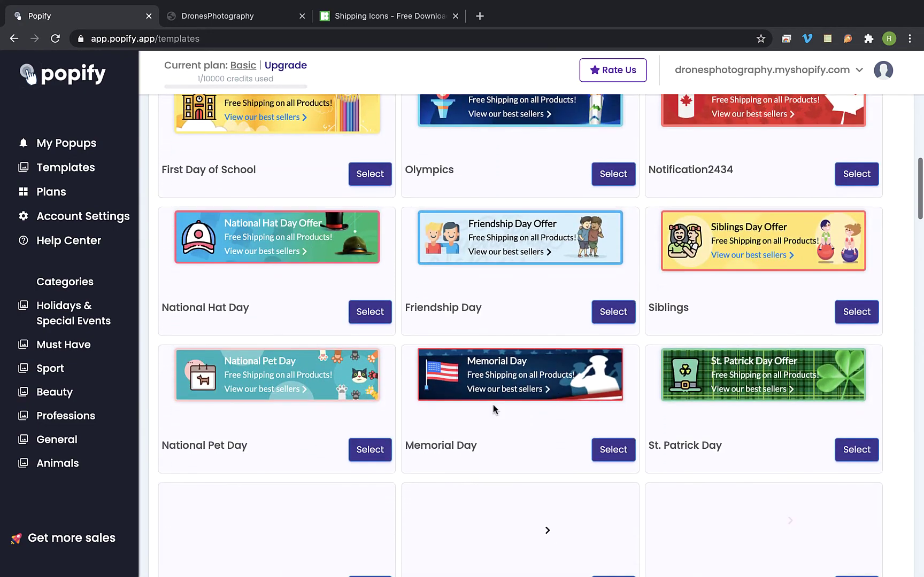
scroll(601, 325, "down", 4)
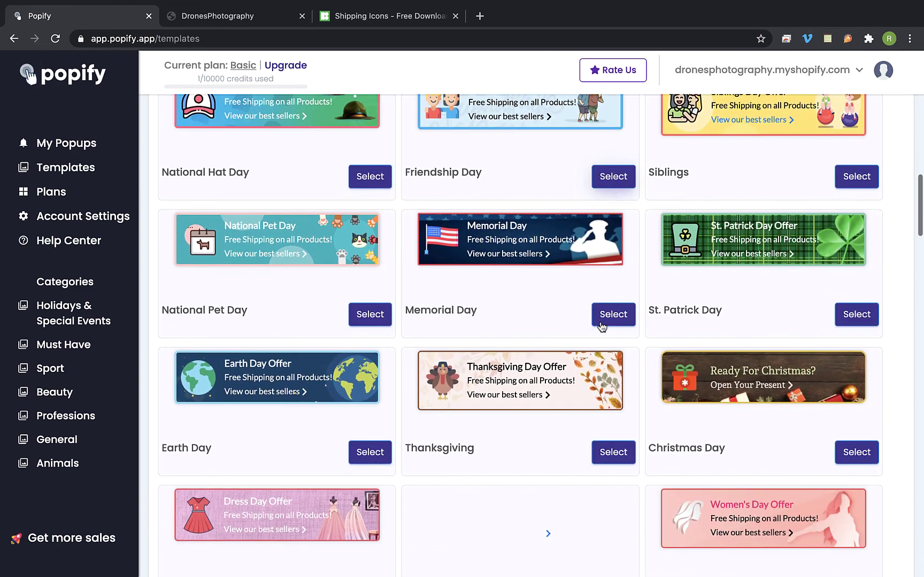
scroll(602, 328, "down", 5)
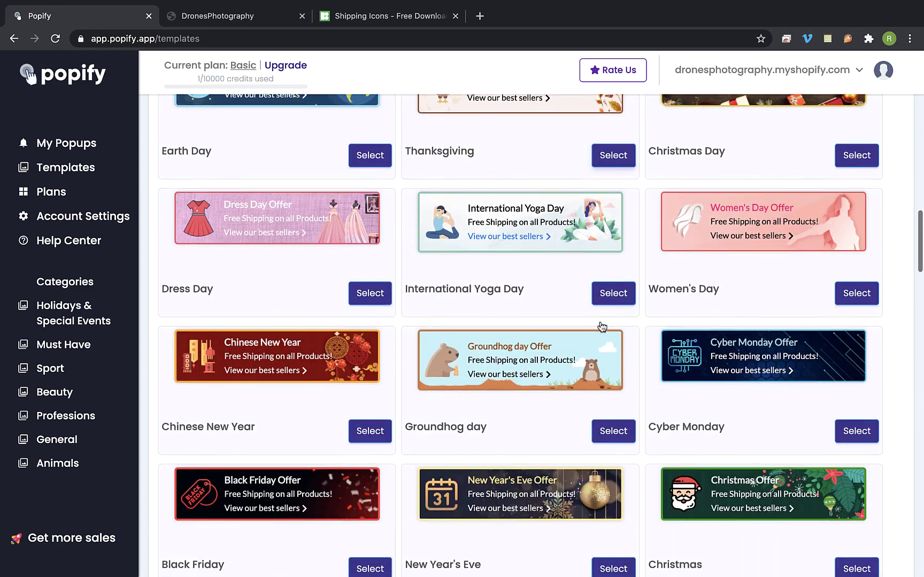
scroll(602, 327, "down", 3)
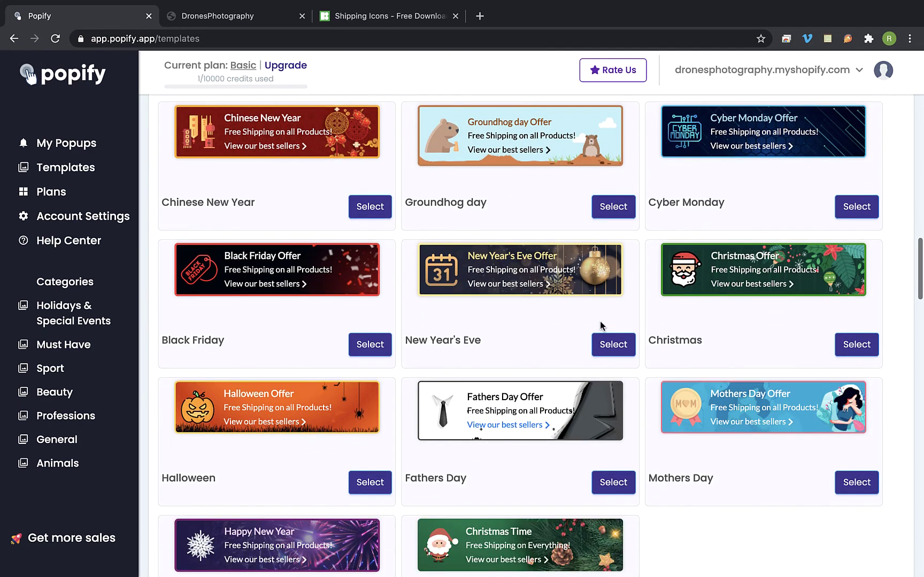
scroll(601, 325, "down", 2)
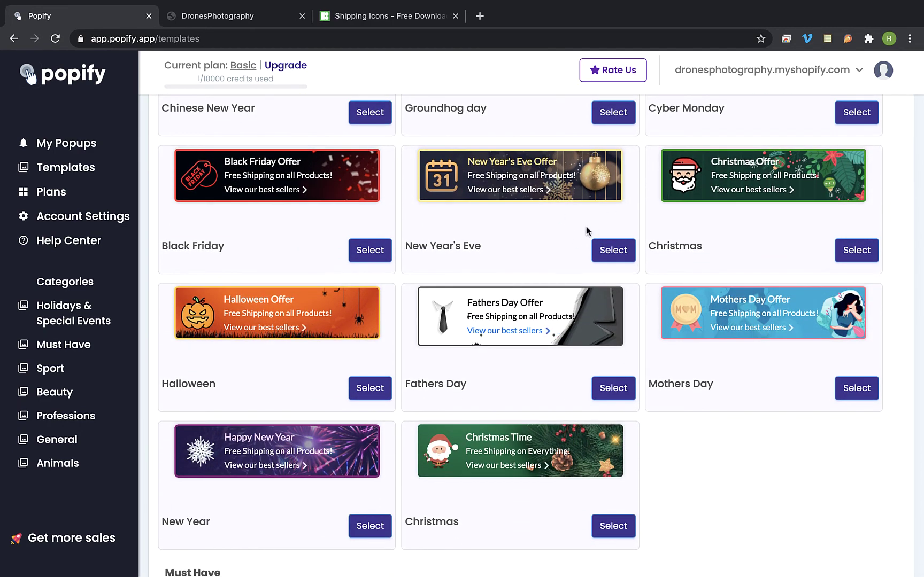
Step: Launch an activated New Year's Eve template popup, then open the DronesPhotography storefront
left_click(614, 256)
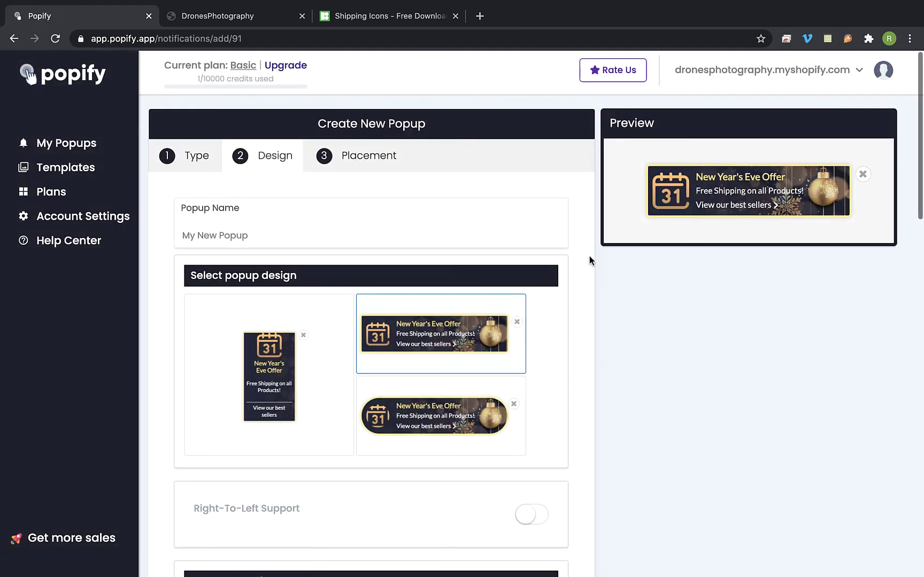
scroll(489, 397, "down", 15)
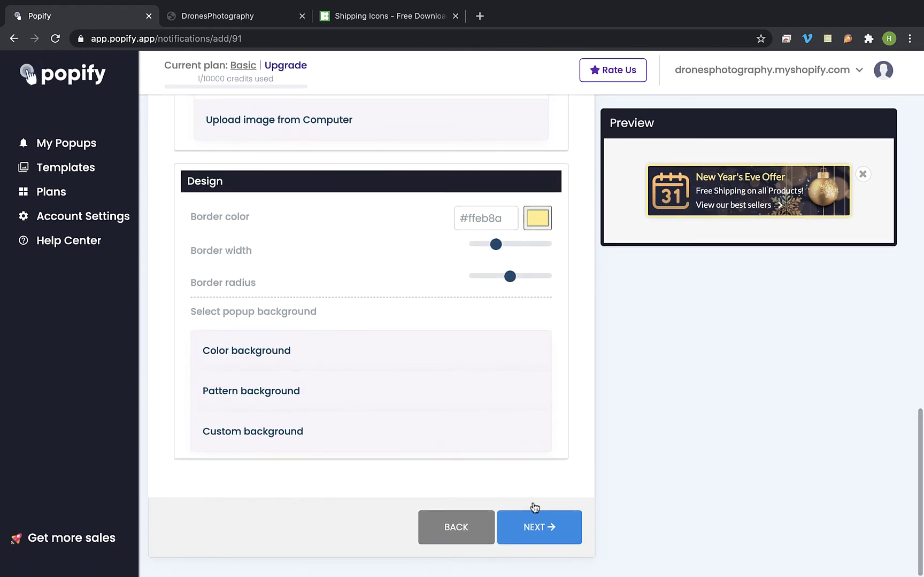
left_click(535, 524)
scroll(534, 527, "down", 10)
left_click(535, 527)
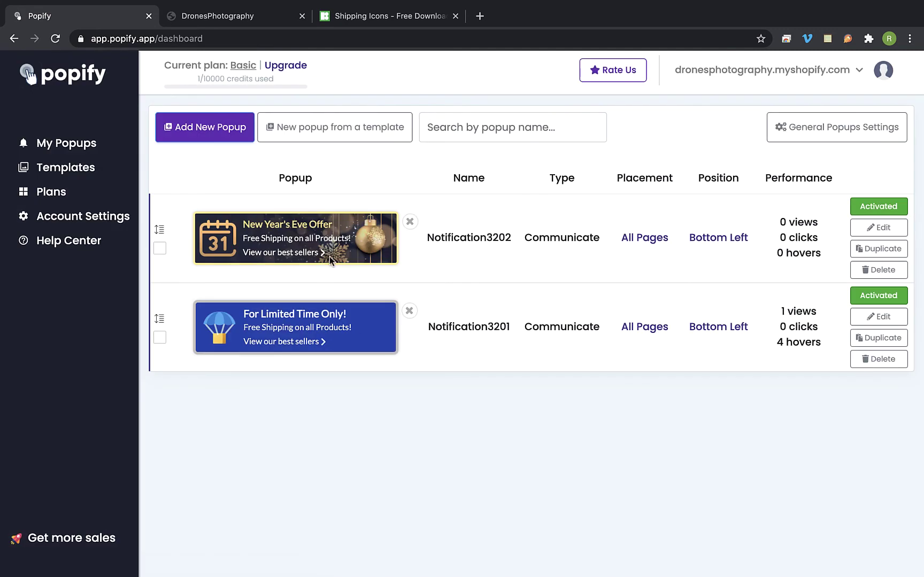
left_click(803, 70)
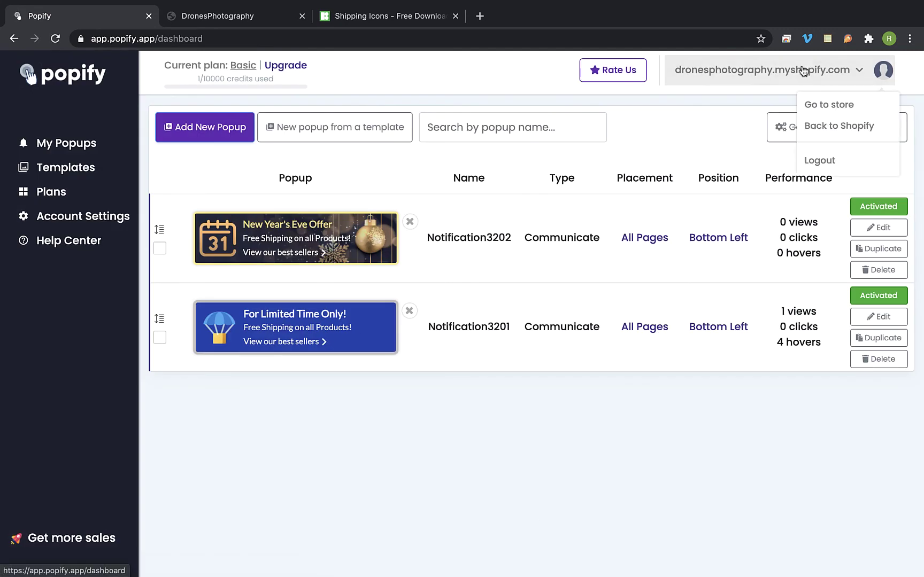
left_click(828, 102)
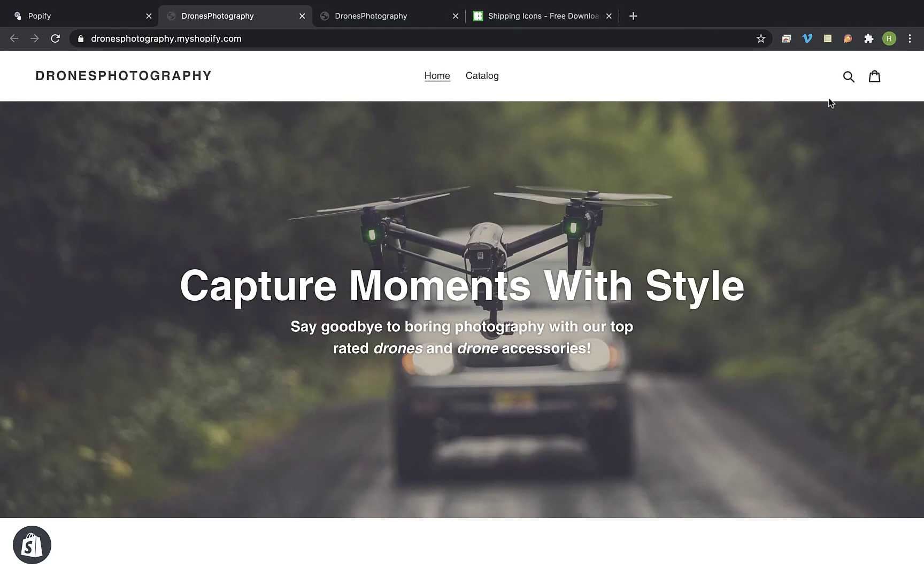